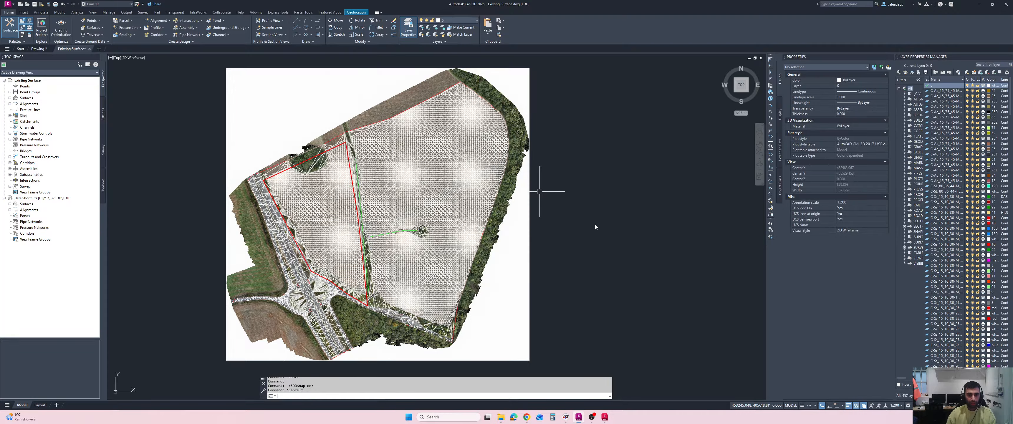
key("Escape")
mouse_move(496, 200)
left_mouse_down()
mouse_move(548, 190)
mouse_move(556, 163)
left_mouse_up()
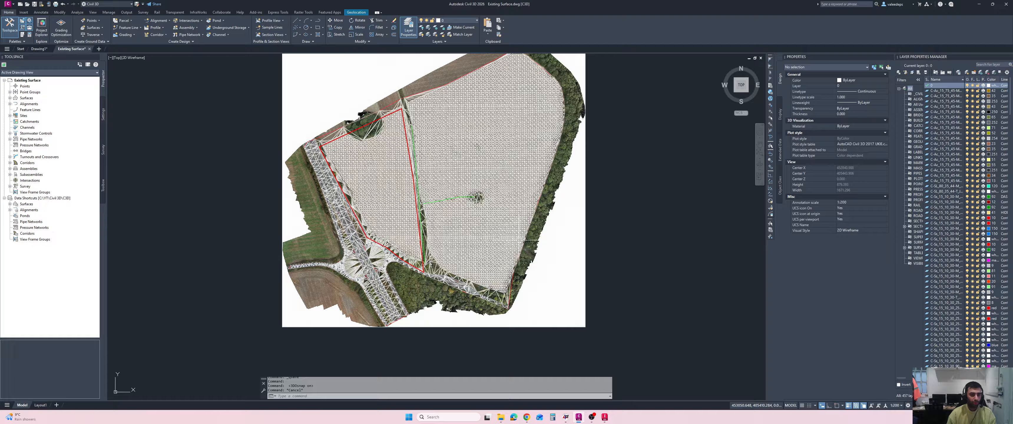
left_click_drag(479, 222, 465, 223)
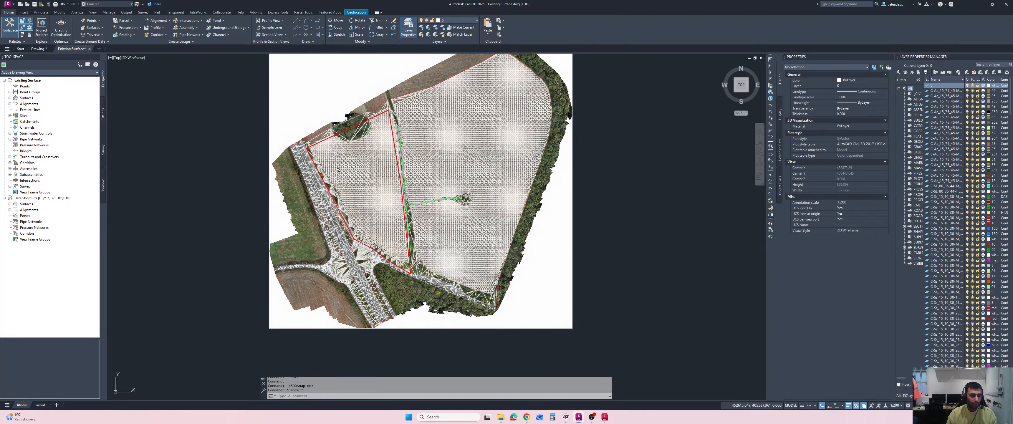
mouse_move(423, 140)
left_mouse_down()
mouse_move(380, 150)
mouse_move(354, 142)
mouse_move(353, 123)
left_mouse_up()
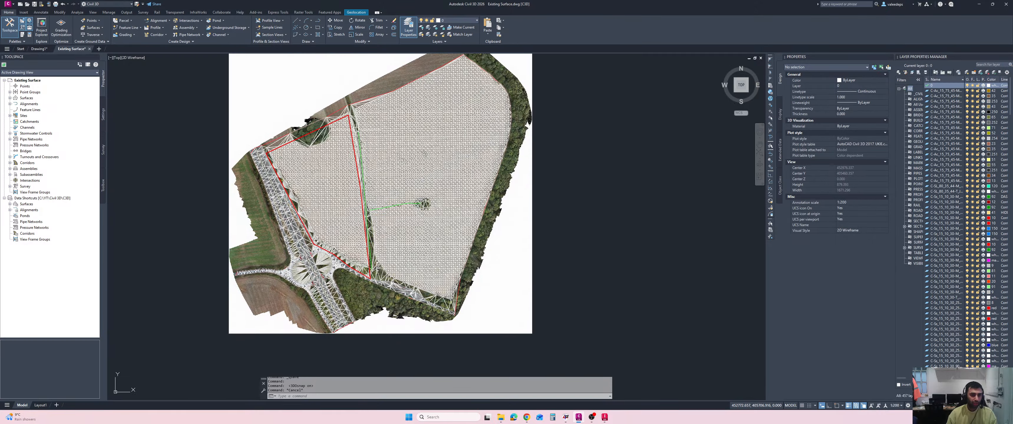
- Add an outer boundary named External to the EG surface, using the red site outline as the boundary object
scroll(351, 251, "up", 2)
left_click(10, 98)
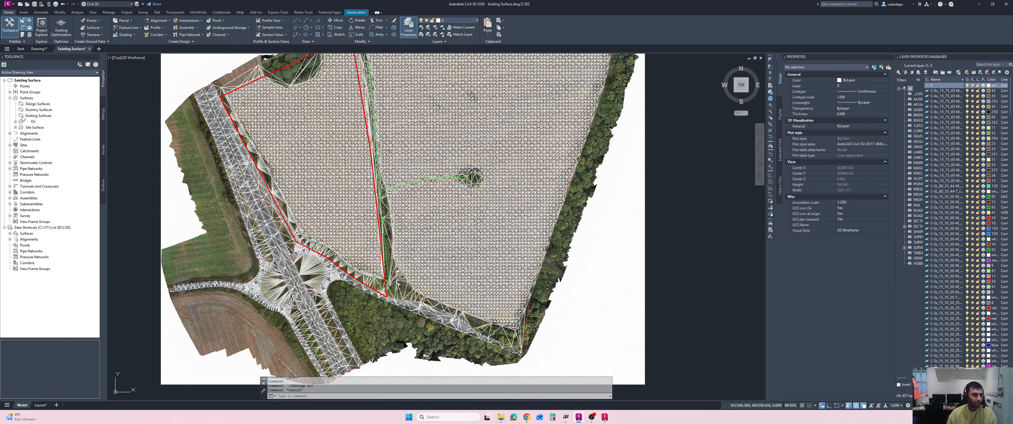
left_click(15, 121)
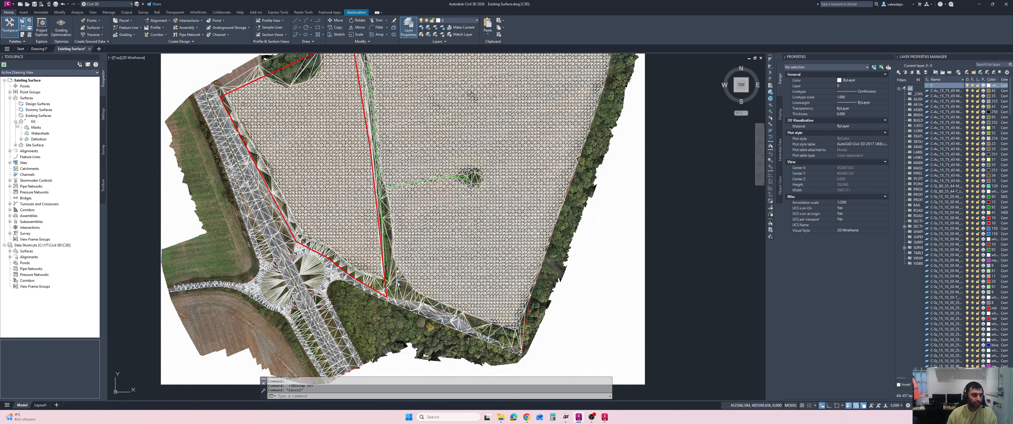
left_click(21, 139)
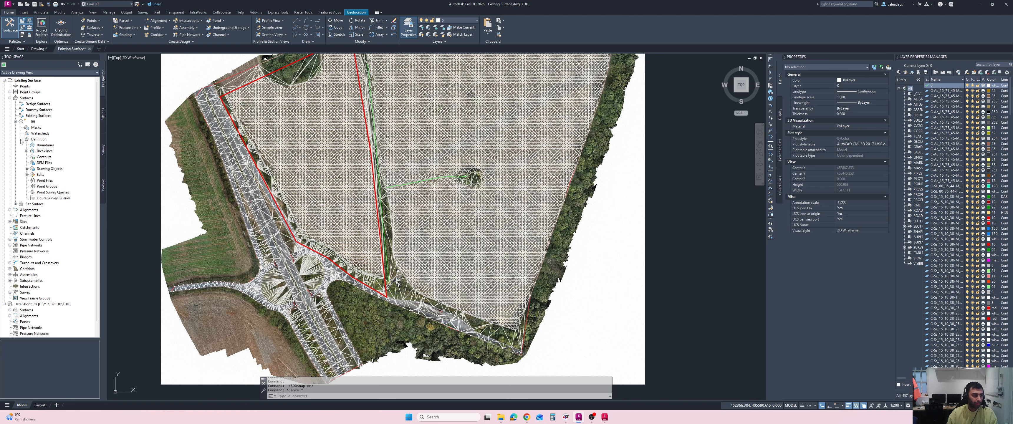
right_click(46, 144)
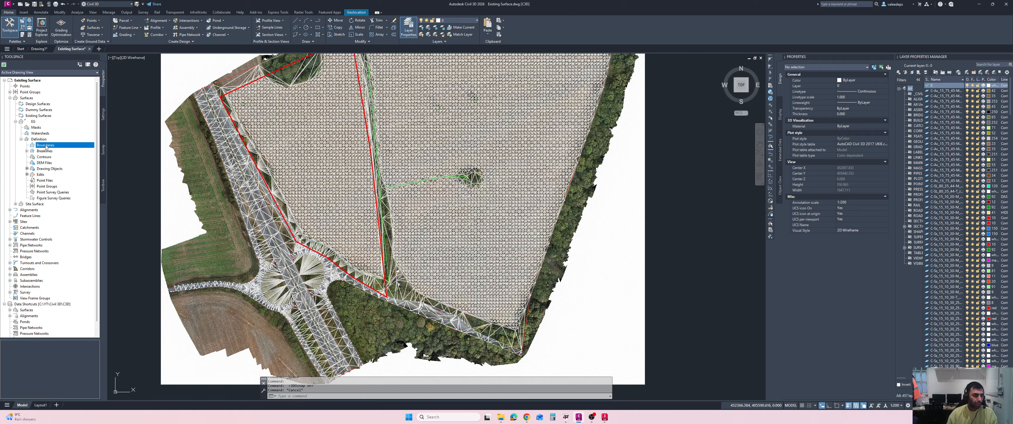
left_click(59, 148)
type("External")
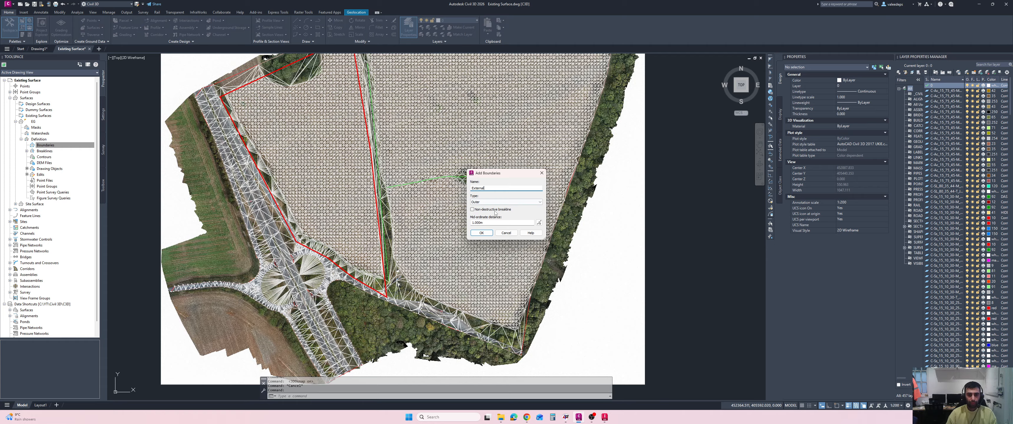
left_click(482, 233)
left_click(376, 211)
- Isolate the EG surface so that all other objects in the drawing are hidden
scroll(413, 193, "down", 2)
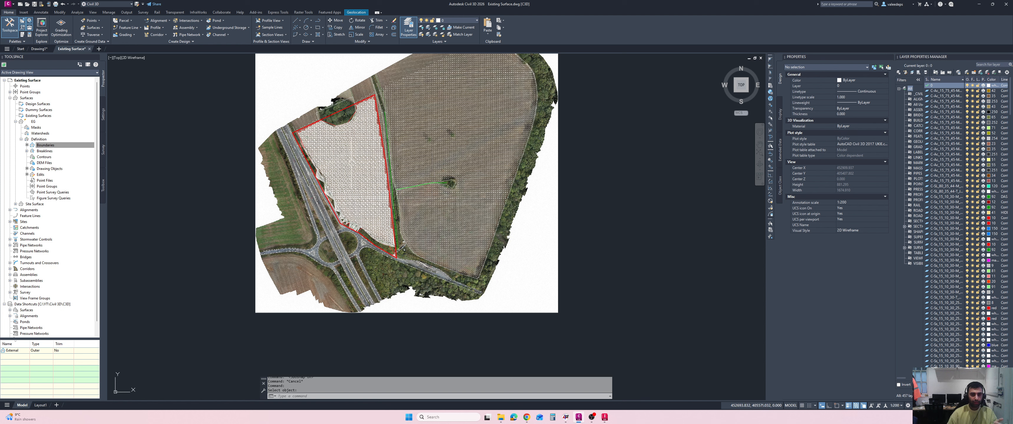
left_click(356, 167)
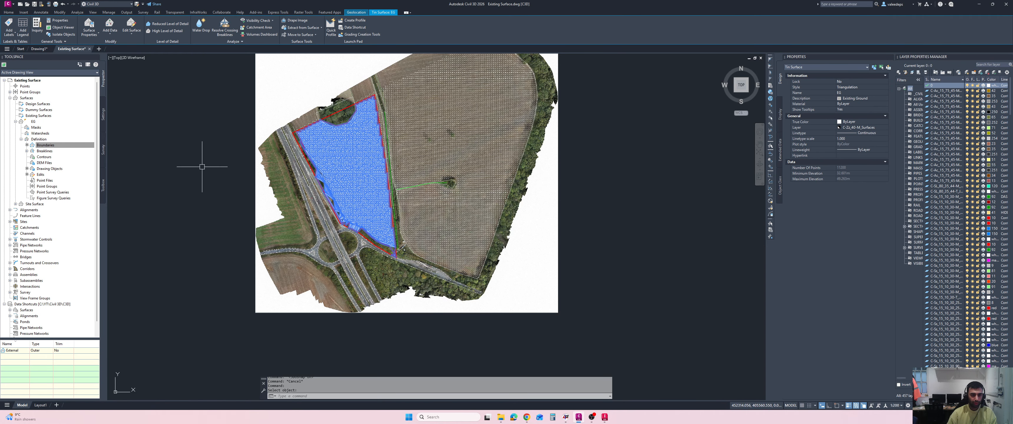
type("solate")
key("Return")
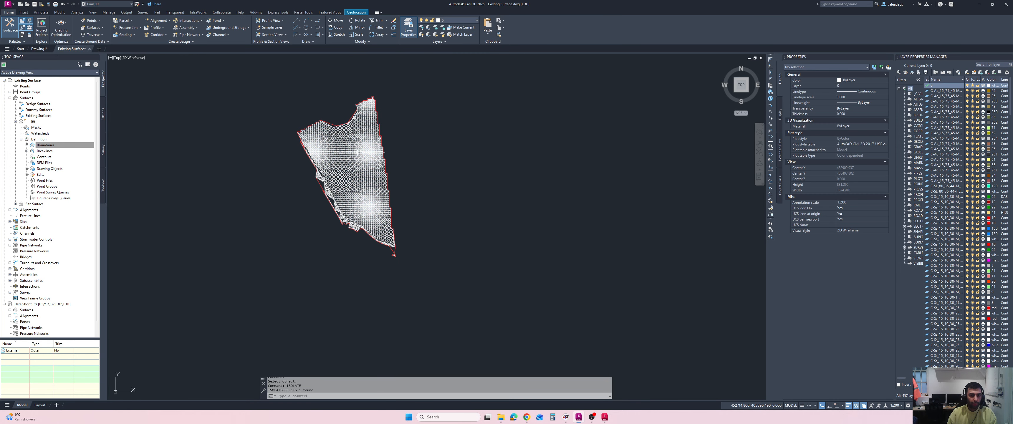
- Start a LandXML export and pick the isolated EG surface from the drawing as the object to export
left_click(126, 13)
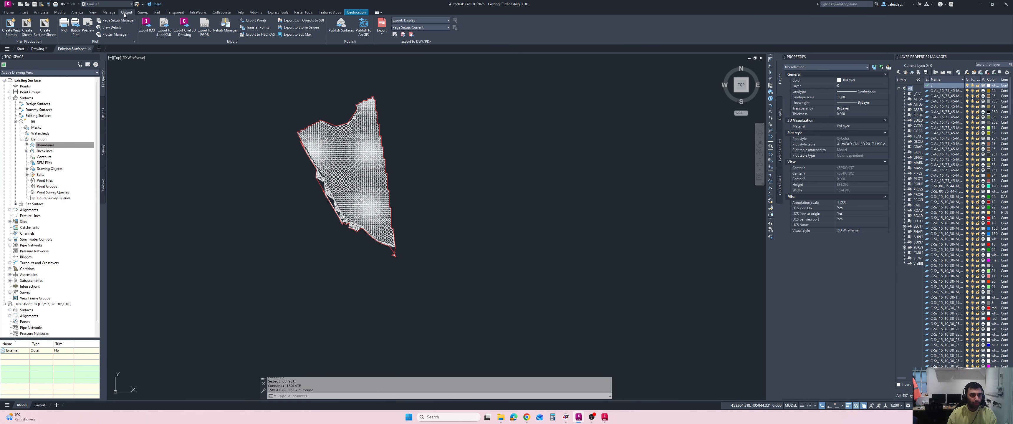
left_click(161, 35)
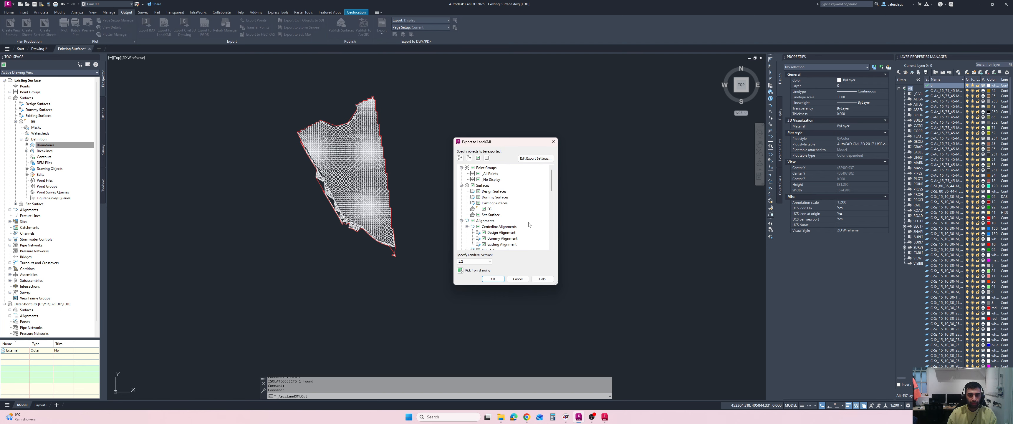
scroll(535, 226, "down", 5)
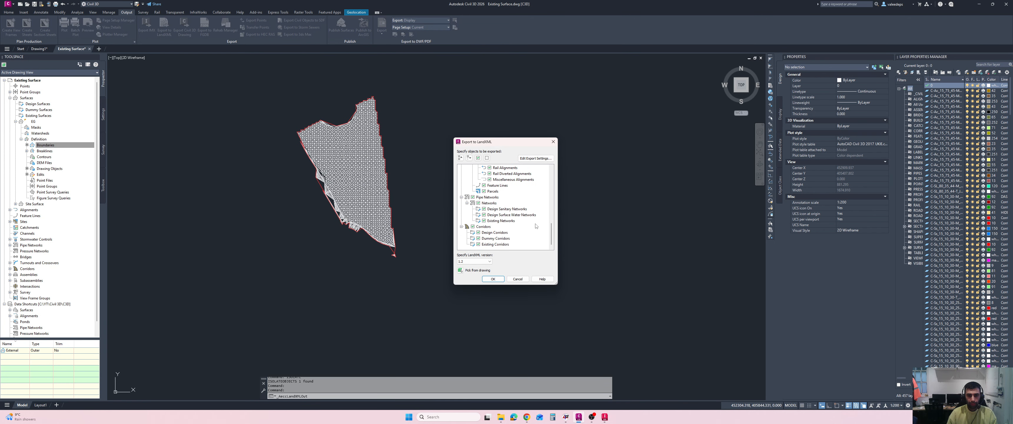
left_click(461, 272)
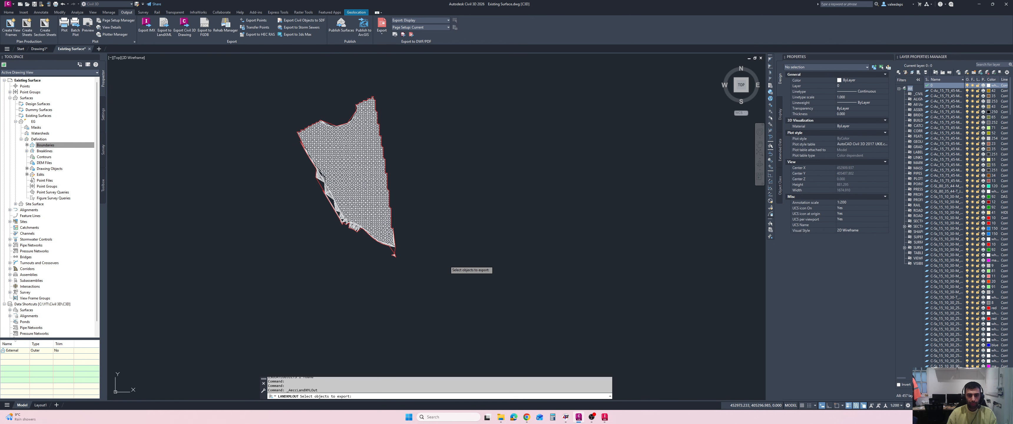
left_click(372, 205)
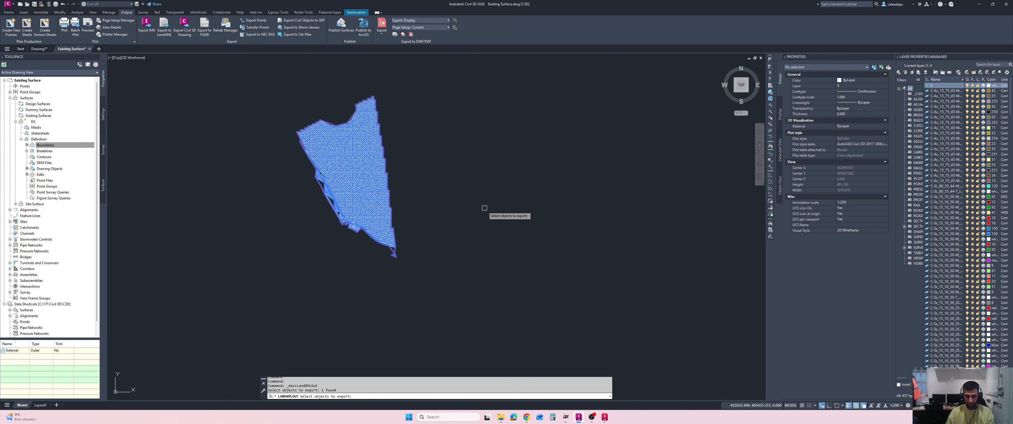
key("Return")
- Confirm the LandXML export and save it as Existing Surface.xml in the YT folder
left_click(493, 279)
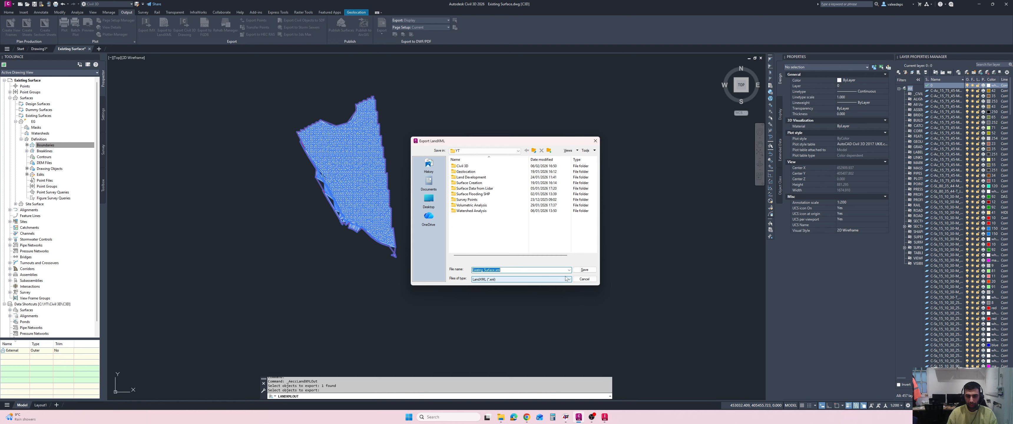
left_click(581, 270)
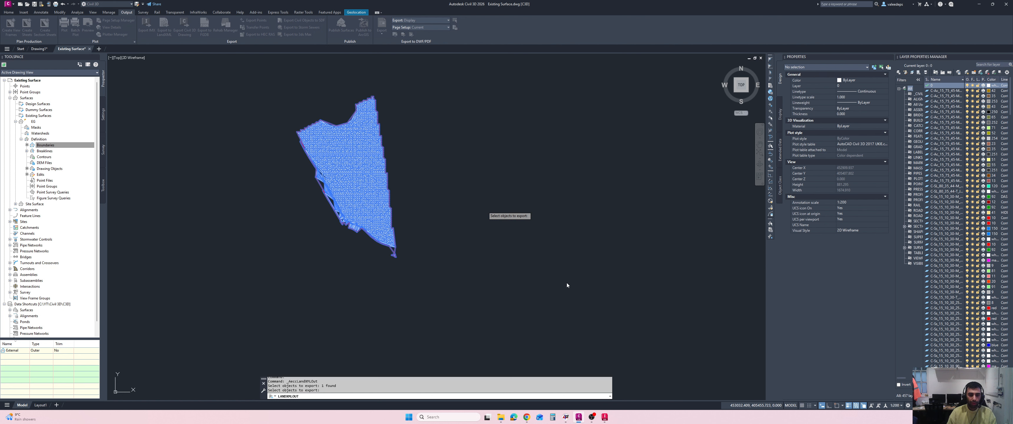
key("Return")
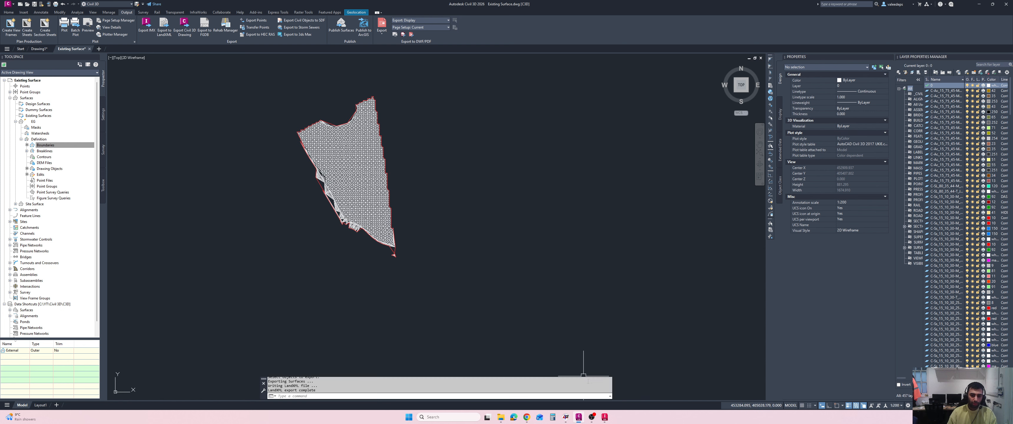
- Switch to InfoDrainage and open the Surface Data settings for the Storm phase
left_click(605, 417)
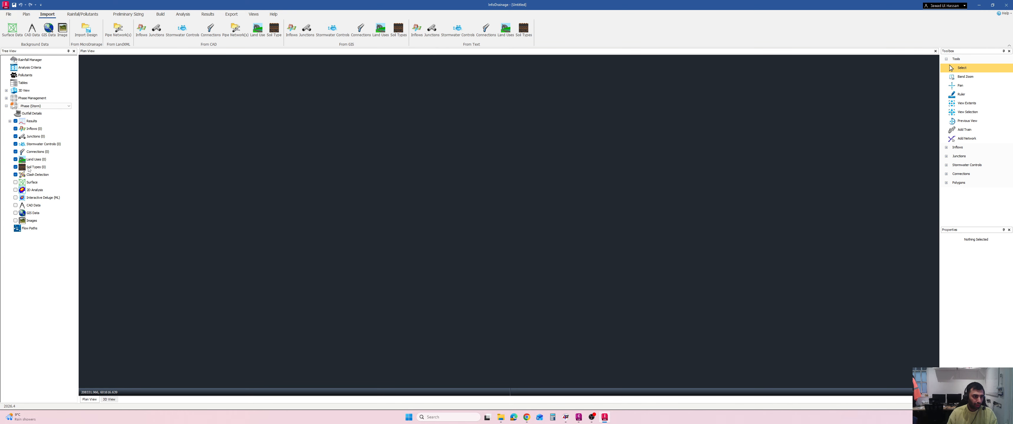
left_click(30, 184)
double_click(25, 184)
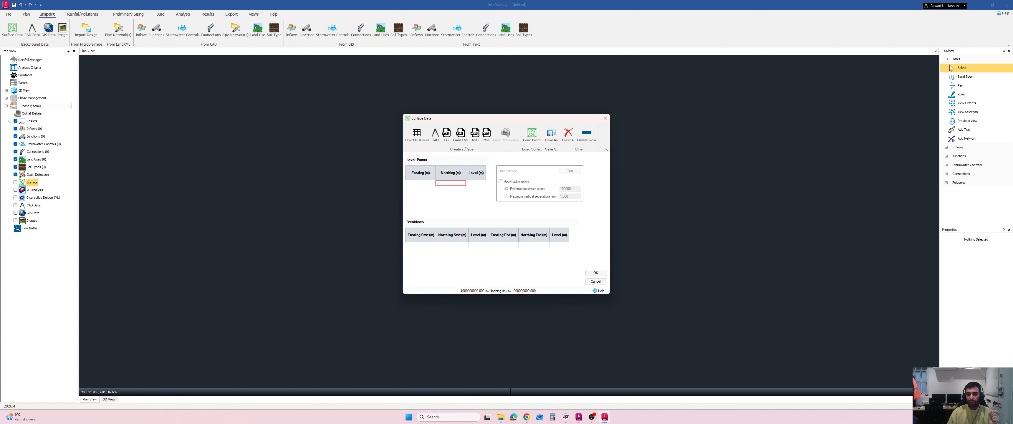
- Create the surface from the LandXML file Existing Surface in the YT folder on the C: drive
left_click(460, 135)
left_click(436, 248)
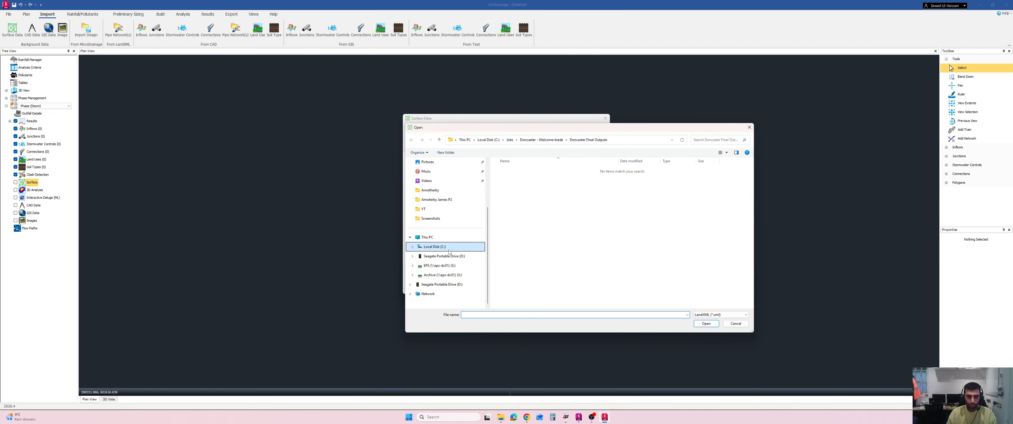
left_click(527, 239)
key("End")
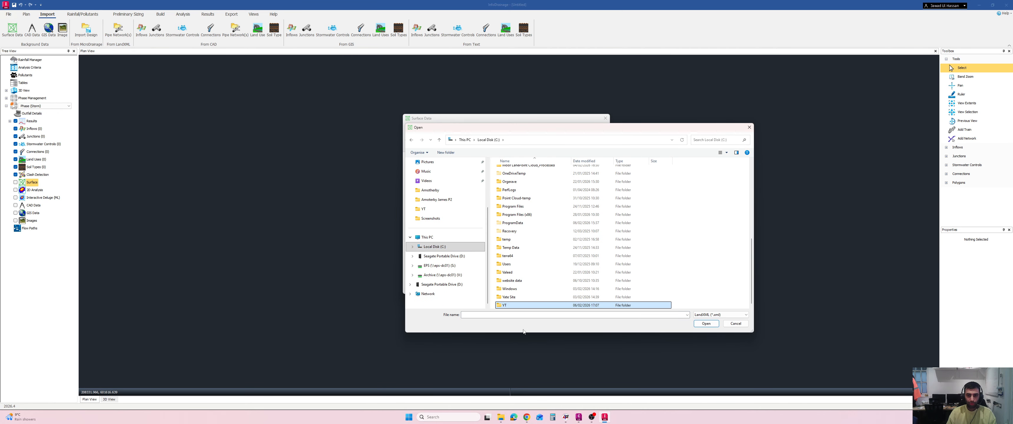
double_click(505, 306)
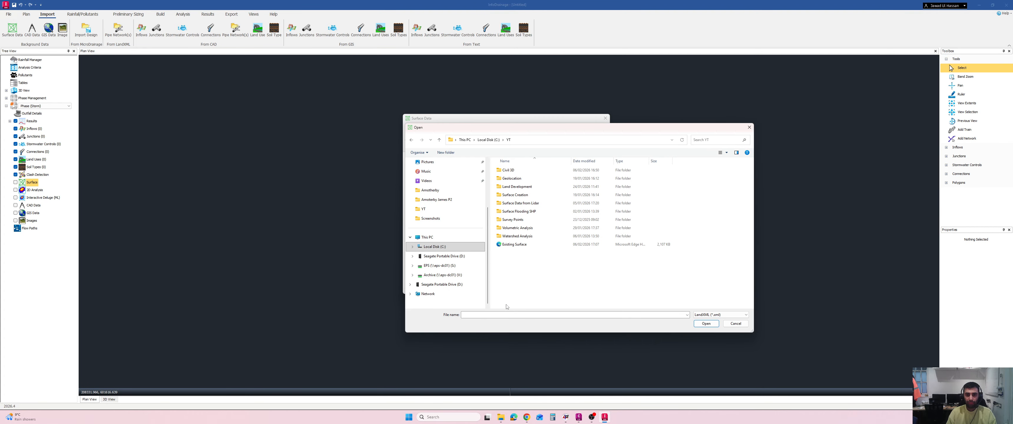
double_click(518, 246)
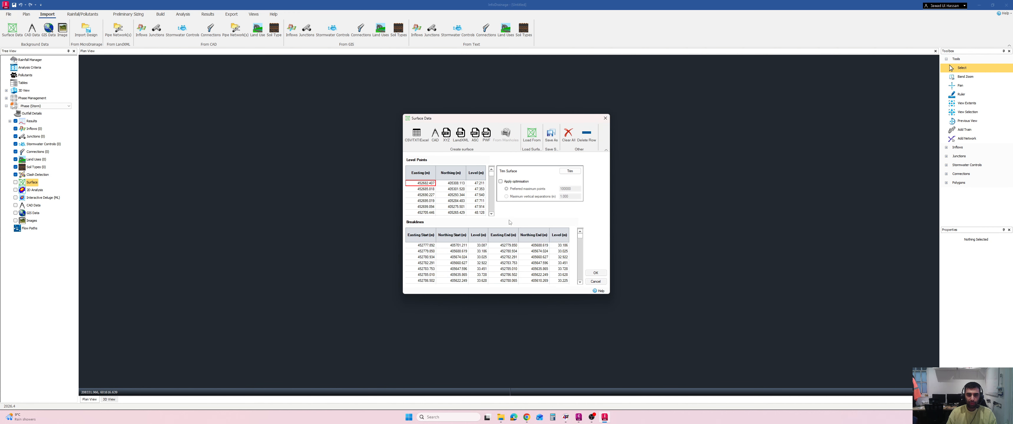
- Review the imported breaklines, accept the surface data and re-triangulate the surface
scroll(488, 246, "down", 3)
scroll(488, 246, "down", 5)
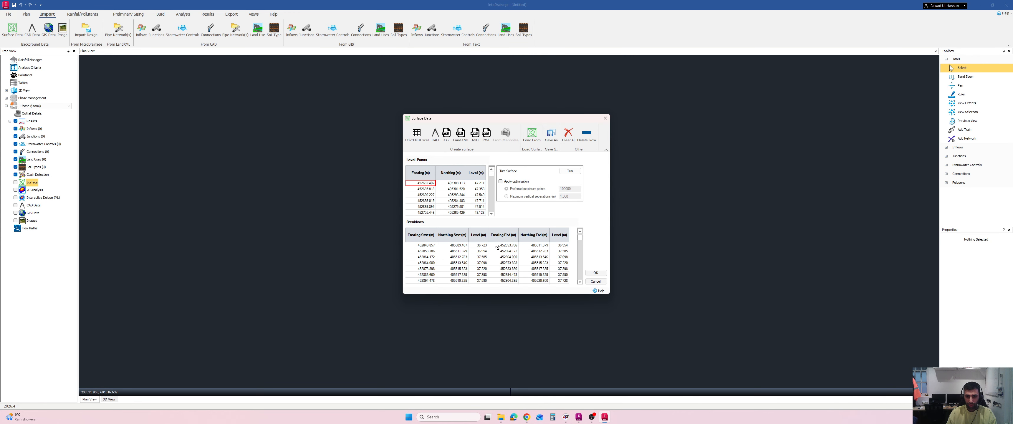
left_click(595, 273)
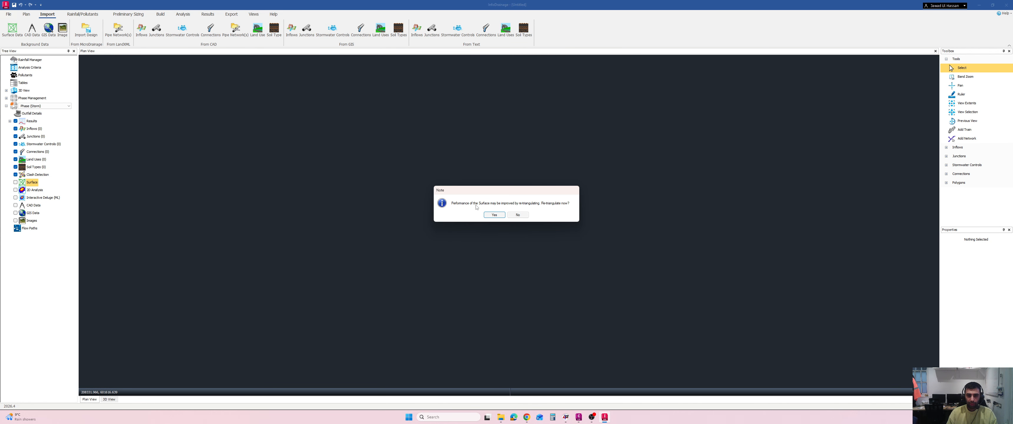
left_click(496, 214)
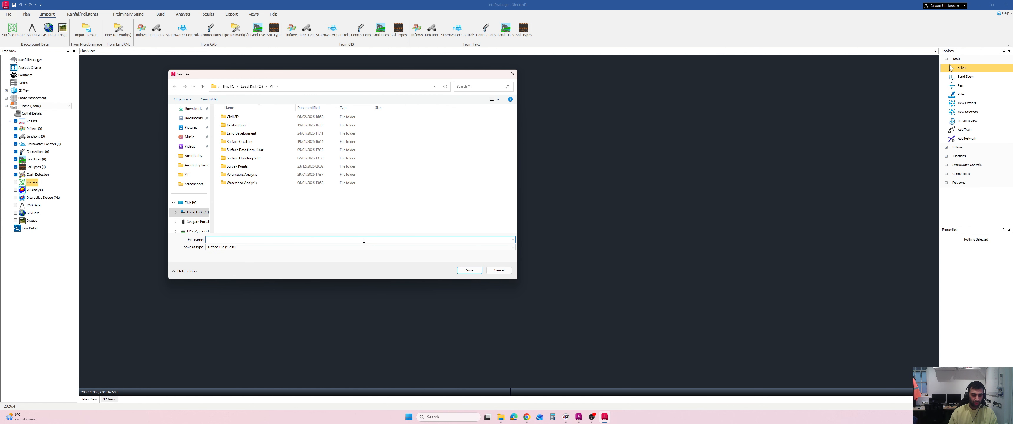
- Save the surface file as Infodrainage_Model in the YT folder and display the surface in the plan view
type("Infodraina")
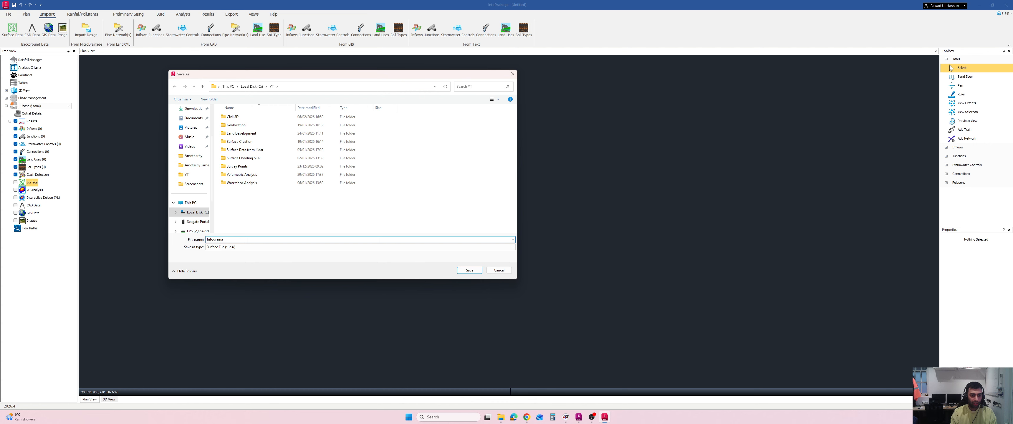
type("ge_Model")
key("Return")
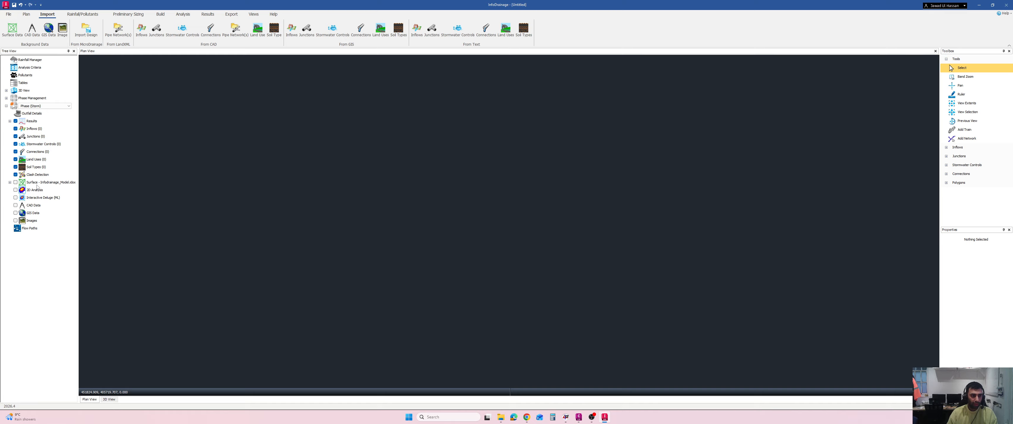
left_click(9, 182)
left_click(15, 182)
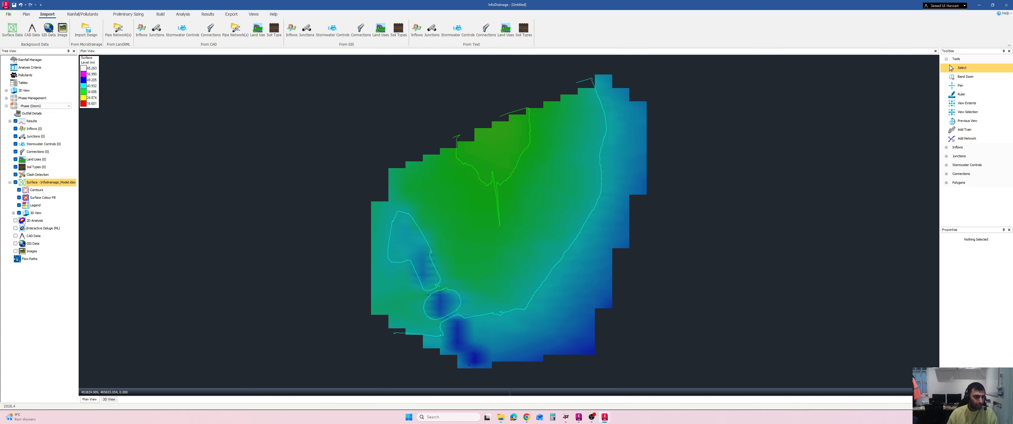
- Turn on the CAD Data background and load the drawing CAD for import from the YT folder on the C: drive
left_click(15, 235)
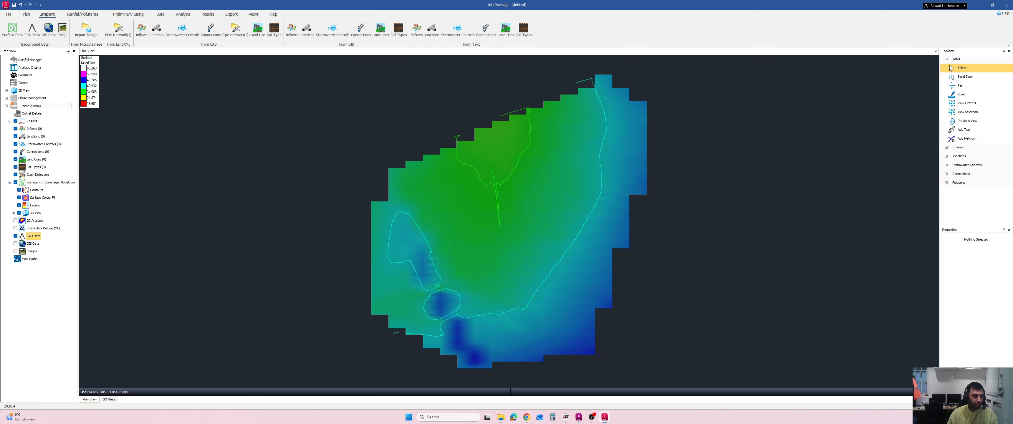
right_click(24, 235)
left_click(34, 240)
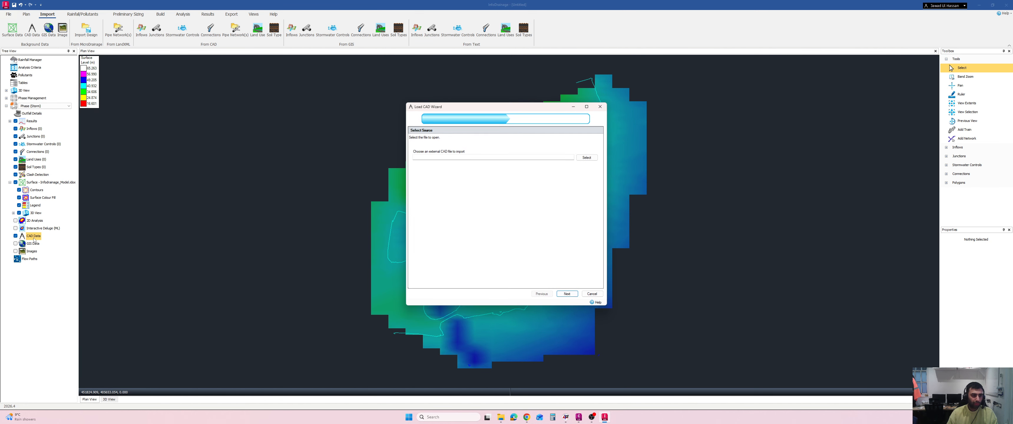
left_click(587, 158)
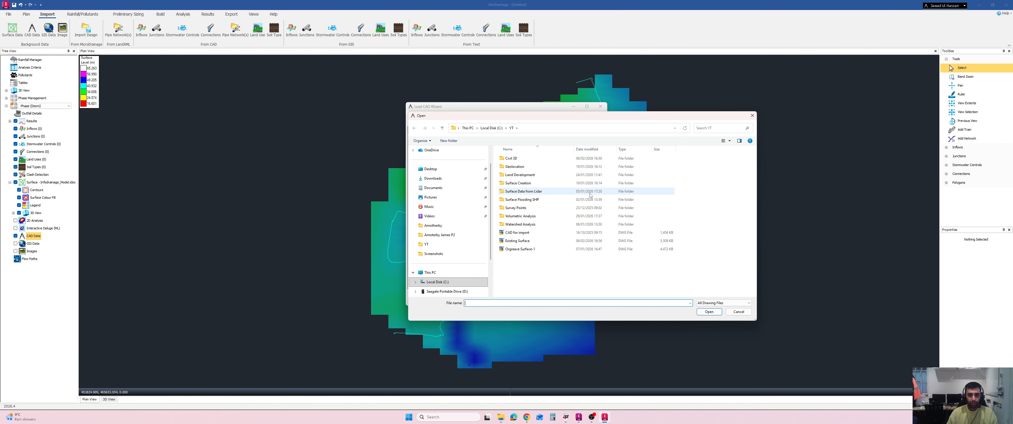
left_click(522, 233)
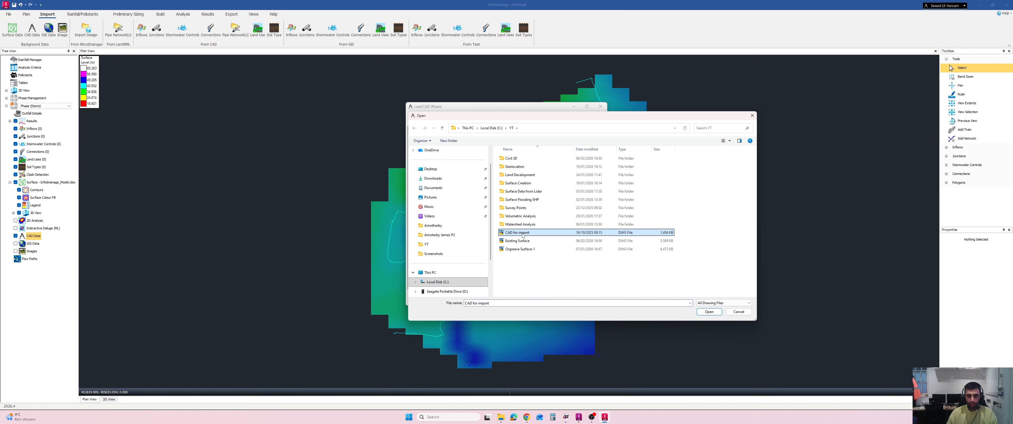
left_click(709, 312)
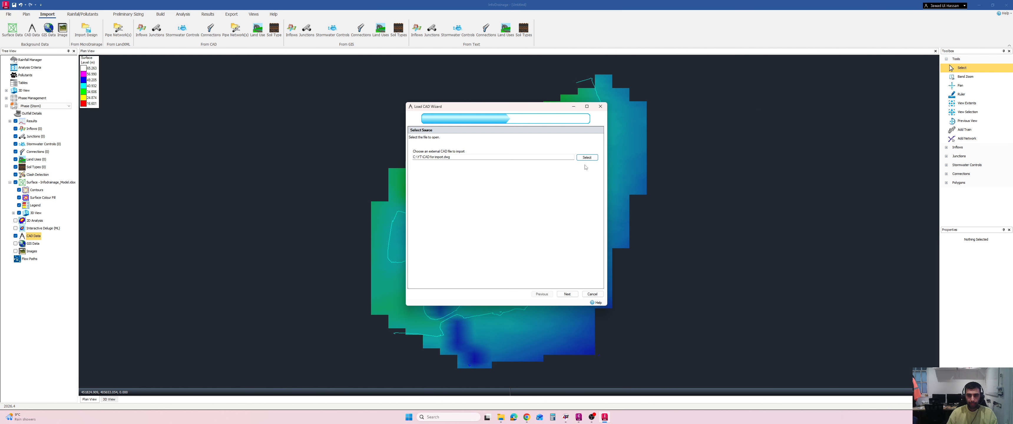
left_click(567, 294)
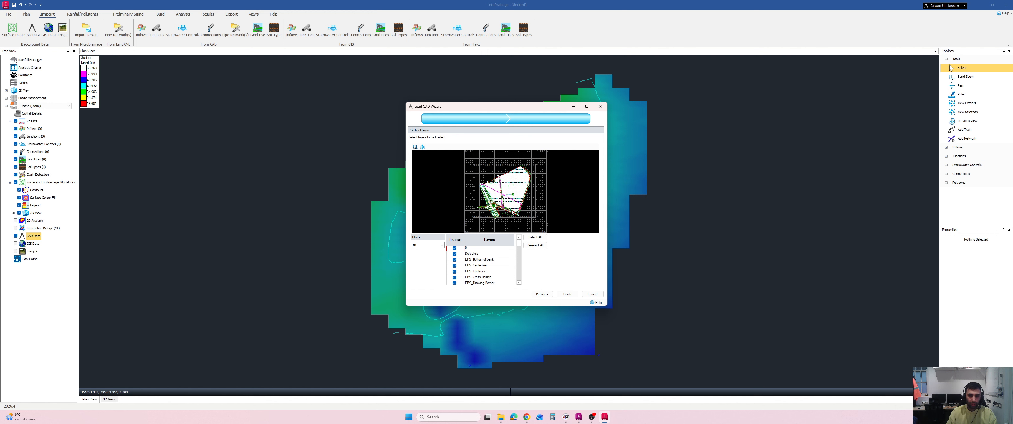
- Deselect all drawing layers, and select only EPS_Top of Kerb, EPS_Top of Bank and EPS_Roads for loading
left_click(541, 246)
left_click_drag(518, 244, 517, 267)
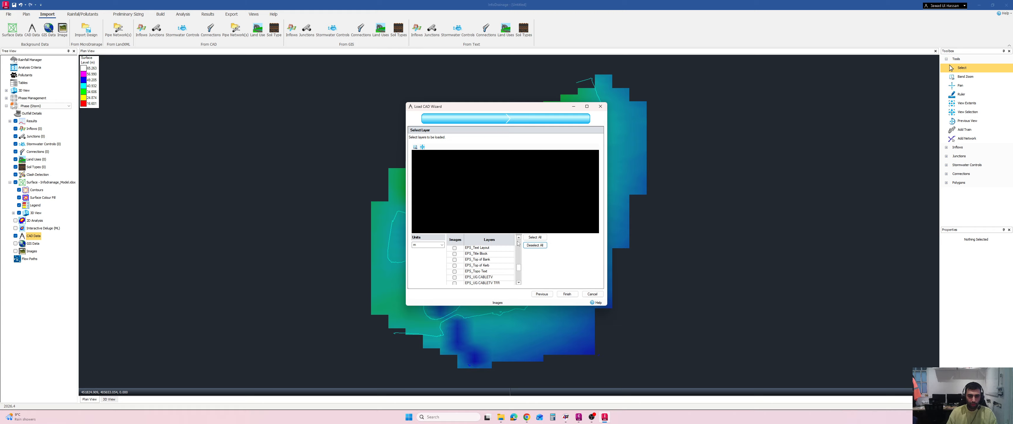
left_click(454, 266)
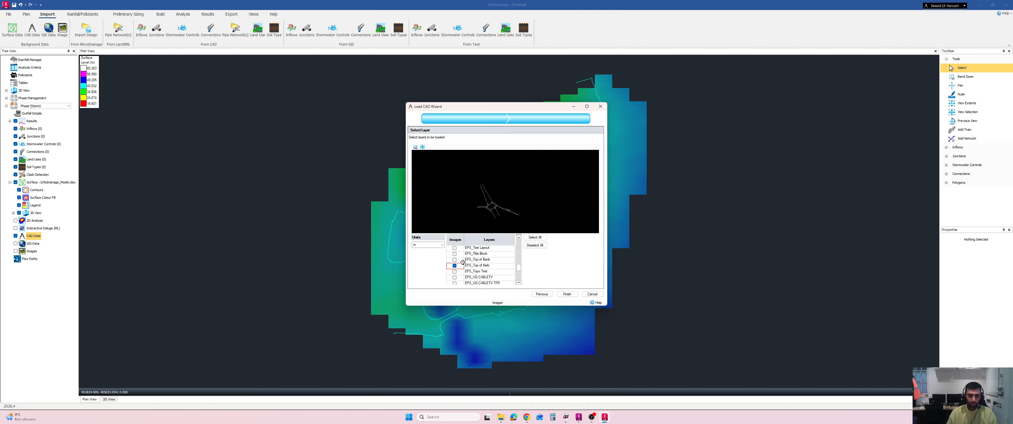
left_click(454, 259)
left_click(519, 238)
left_click(519, 238)
left_click(519, 238)
left_click(518, 237)
left_click(519, 238)
left_click(518, 238)
left_click(519, 238)
left_click(519, 238)
left_click(519, 238)
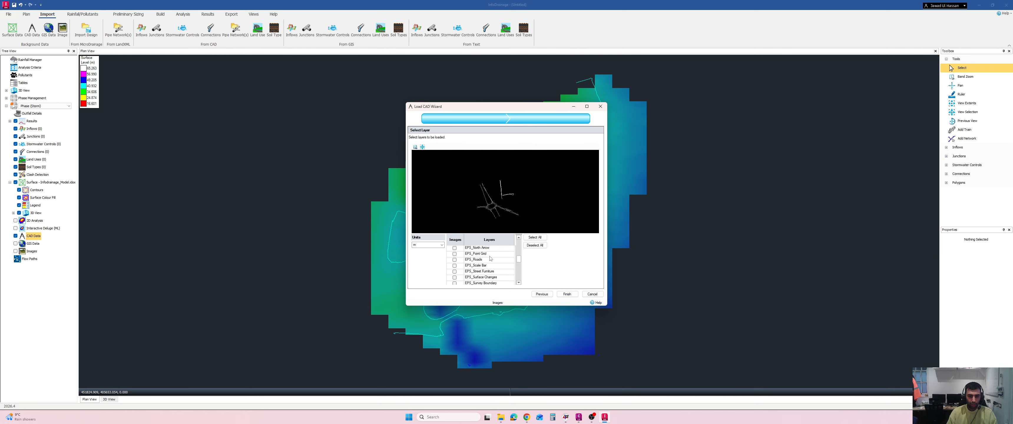
left_click(455, 260)
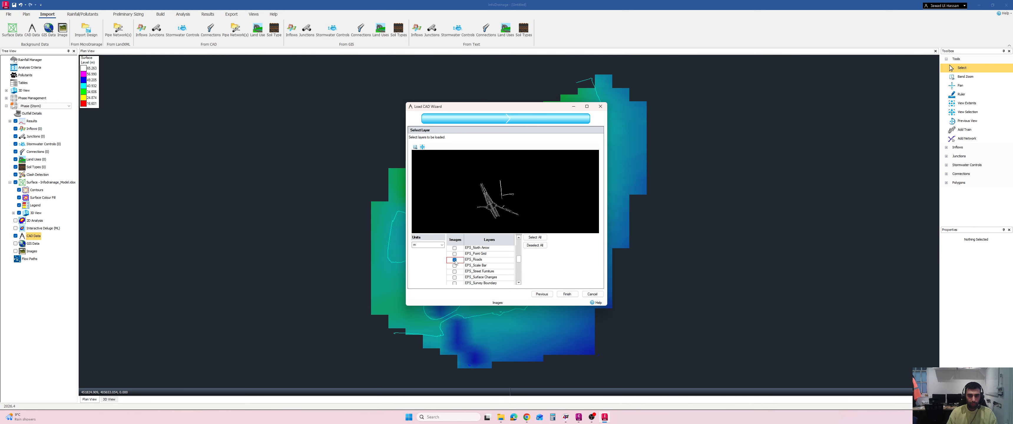
- Check the remaining layers in the list and finish the CAD import to overlay the drawing on the surface
left_click(518, 238)
left_click(519, 238)
left_click(518, 238)
left_click(519, 238)
left_click(519, 238)
left_click(518, 238)
left_click(519, 238)
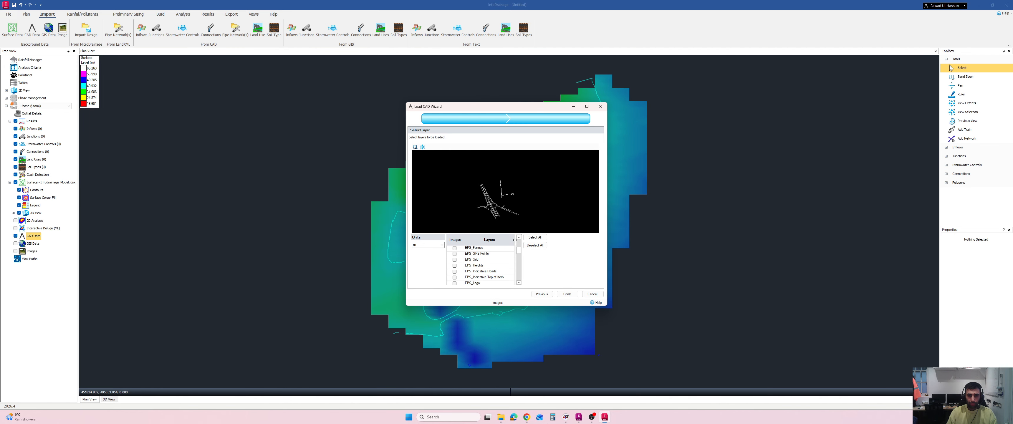
left_click(568, 296)
scroll(437, 300, "up", 3)
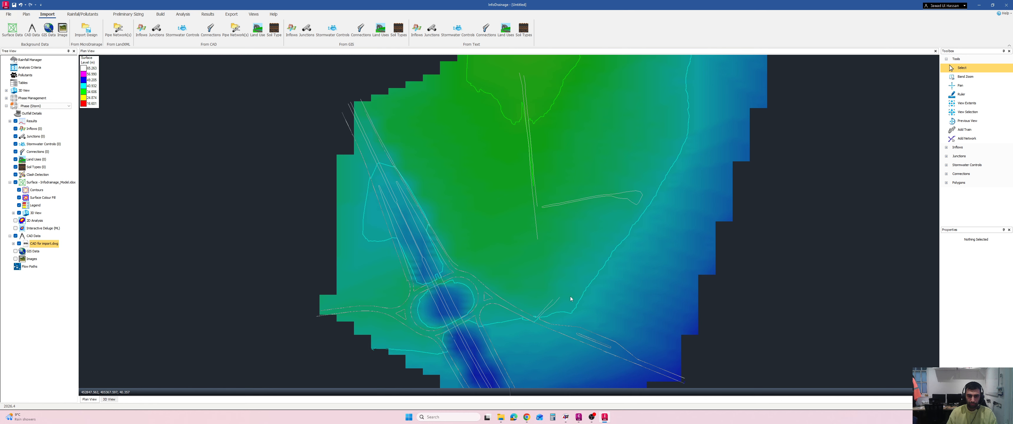
scroll(636, 285, "down", 2)
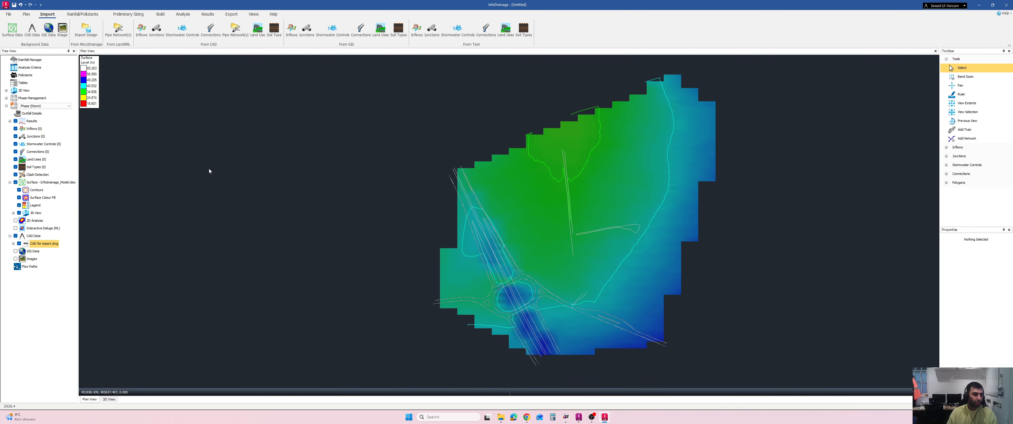
- Open the surface's trim tool and draw a trim polygon around the site's western part, between the main road and the central track
double_click(51, 182)
left_click_drag(510, 121, 266, 83)
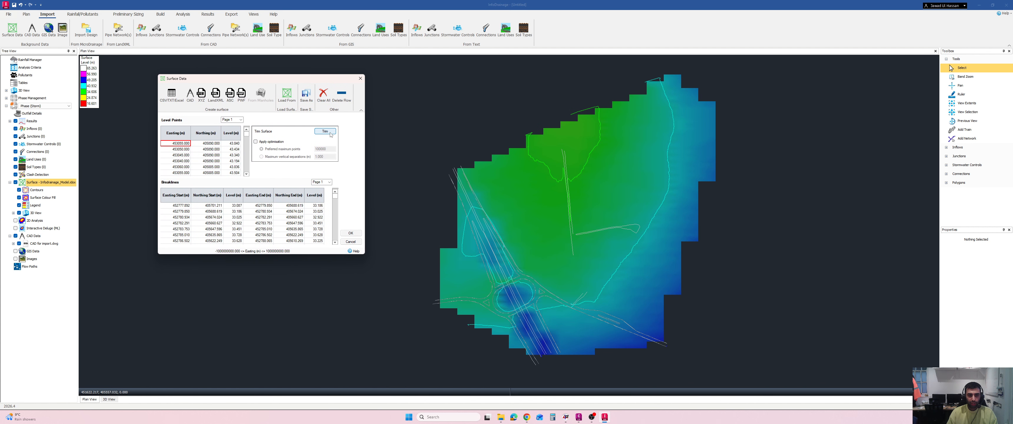
left_click(324, 131)
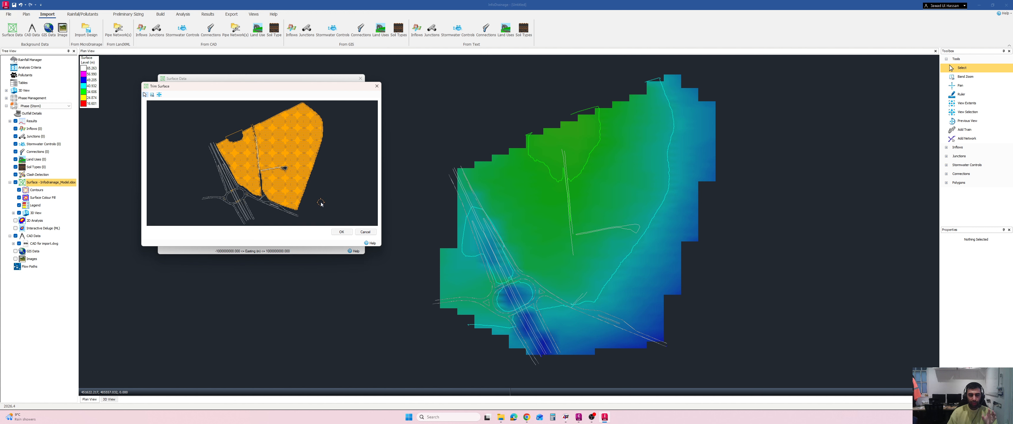
left_click(211, 138)
left_click(240, 190)
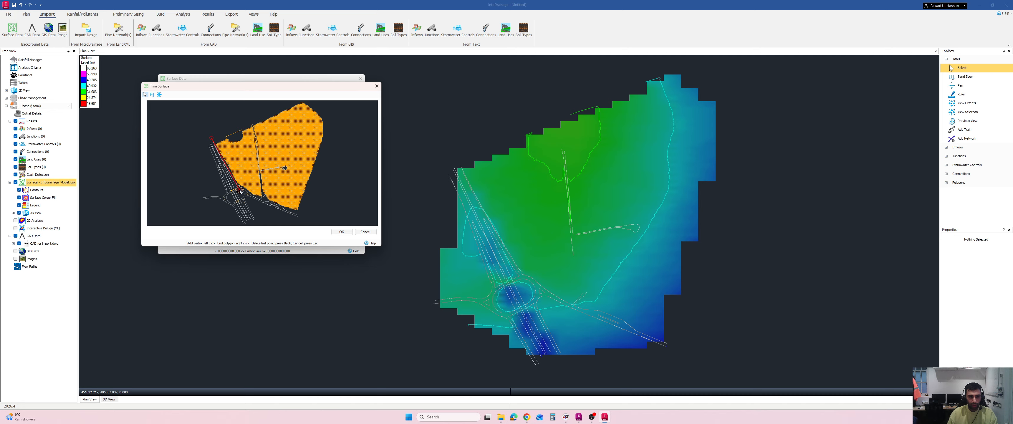
left_click(262, 199)
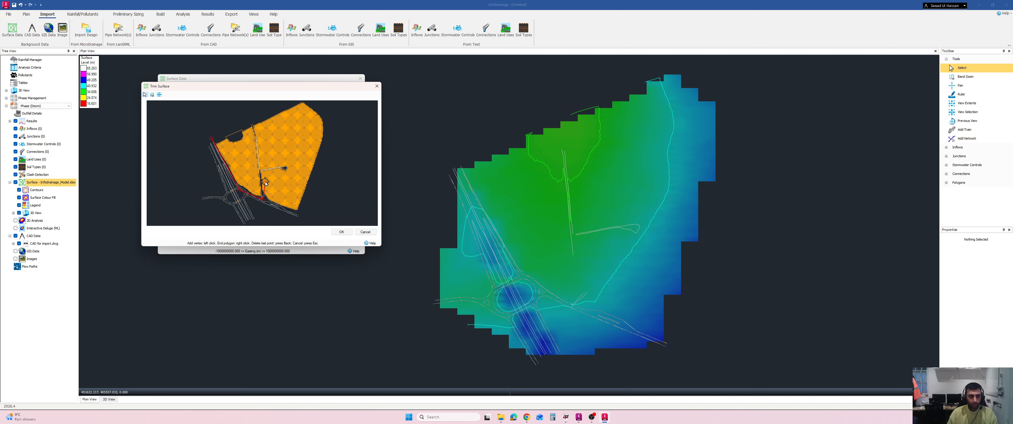
left_click(259, 167)
left_click(252, 119)
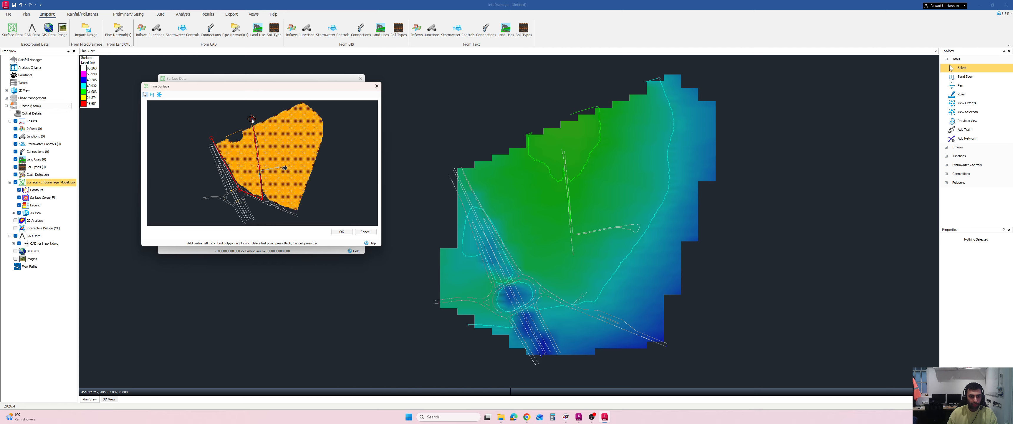
right_click(218, 135)
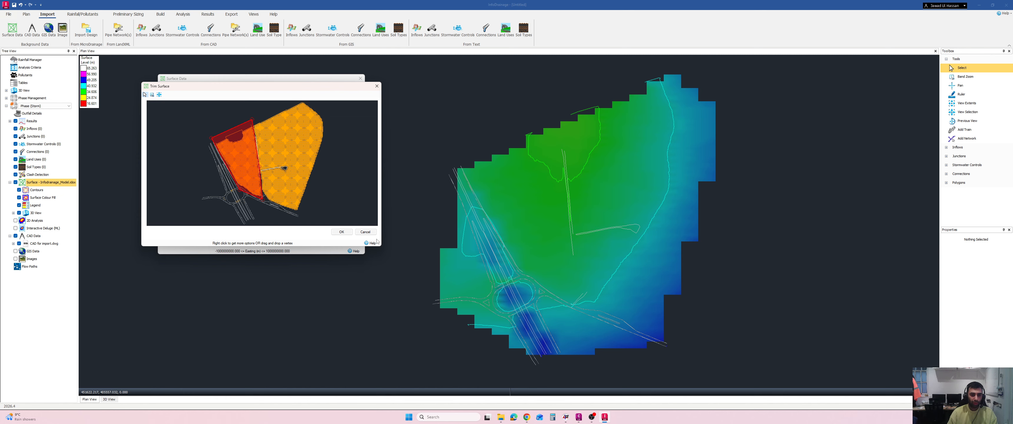
- Accept the trim boundary, overwrite the existing surface file and inspect the trimmed surface in the plan view
left_click(342, 232)
left_click(351, 233)
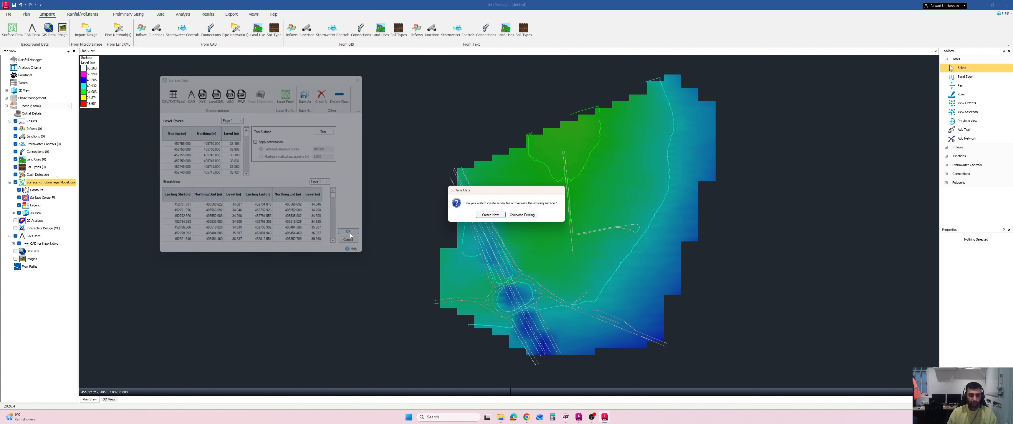
left_click(522, 215)
left_click_drag(536, 200, 462, 221)
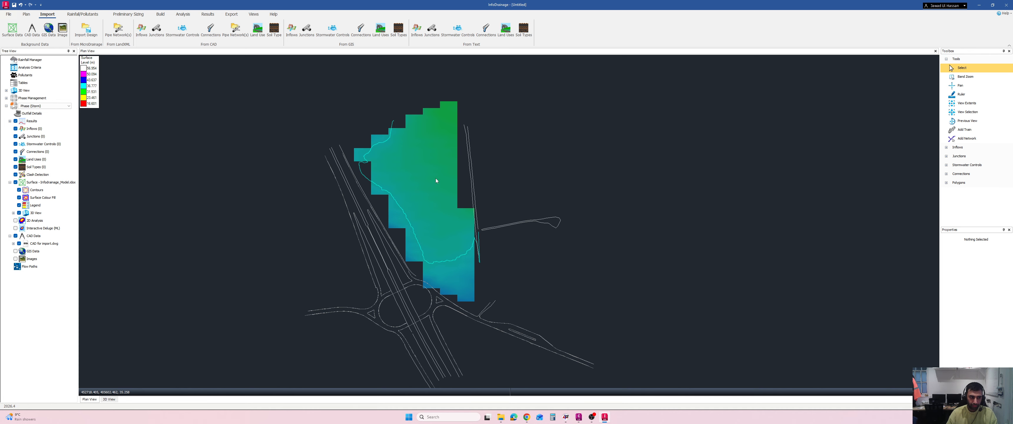
scroll(463, 201, "down", 1)
scroll(463, 201, "up", 1)
scroll(461, 216, "up", 1)
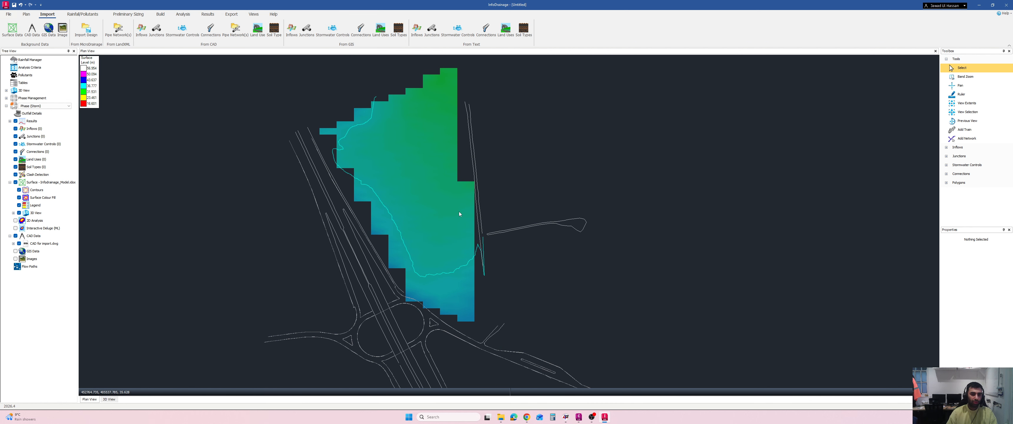
left_click(15, 182)
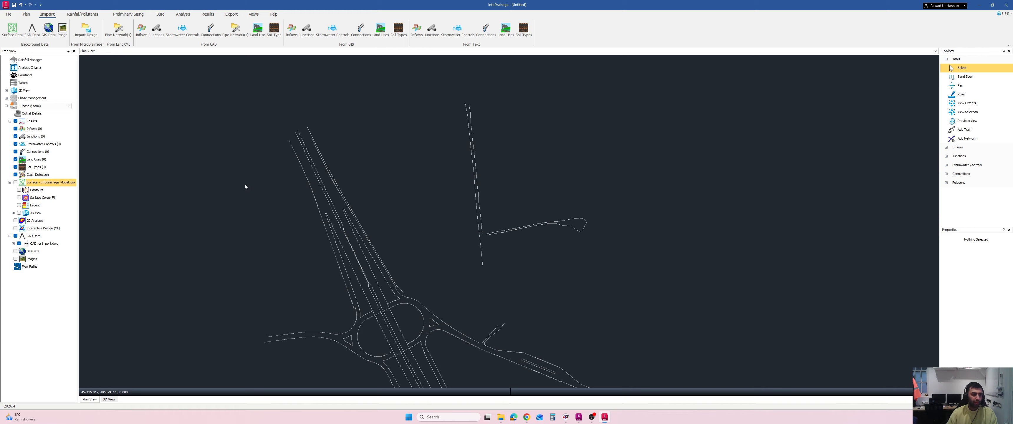
right_click(48, 187)
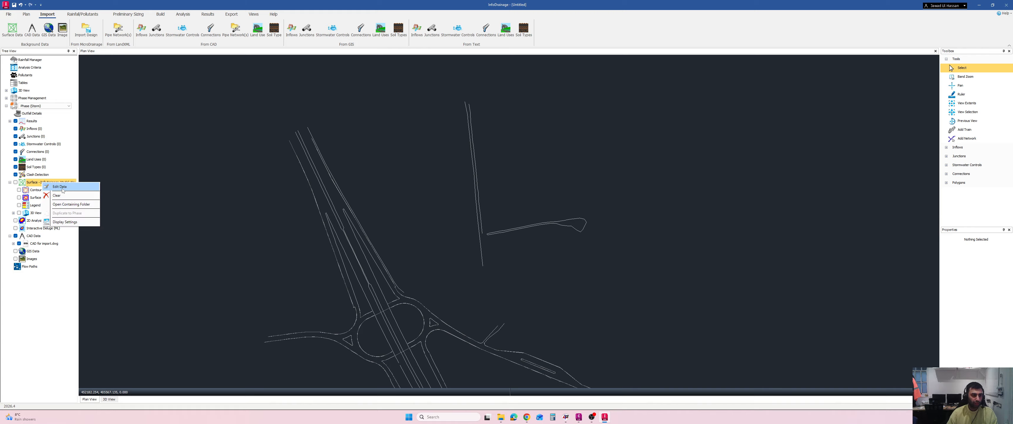
left_click(36, 182)
right_click(30, 181)
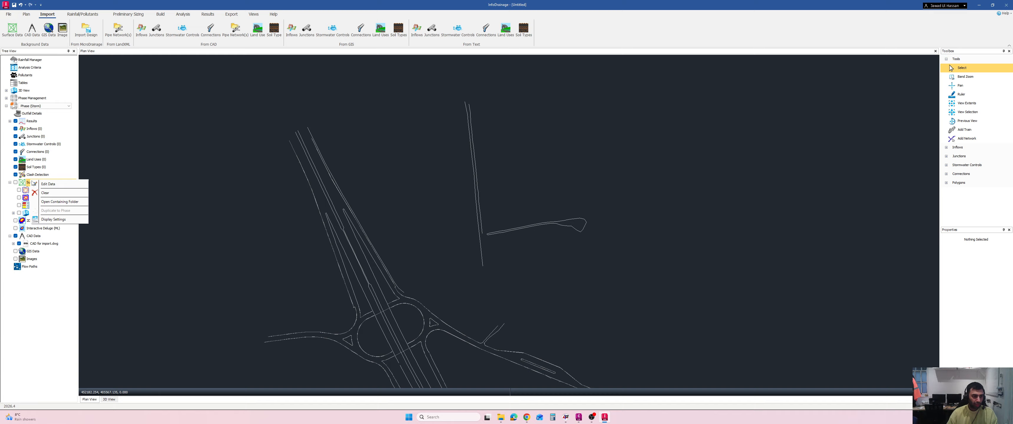
left_click(21, 184)
left_click(16, 182)
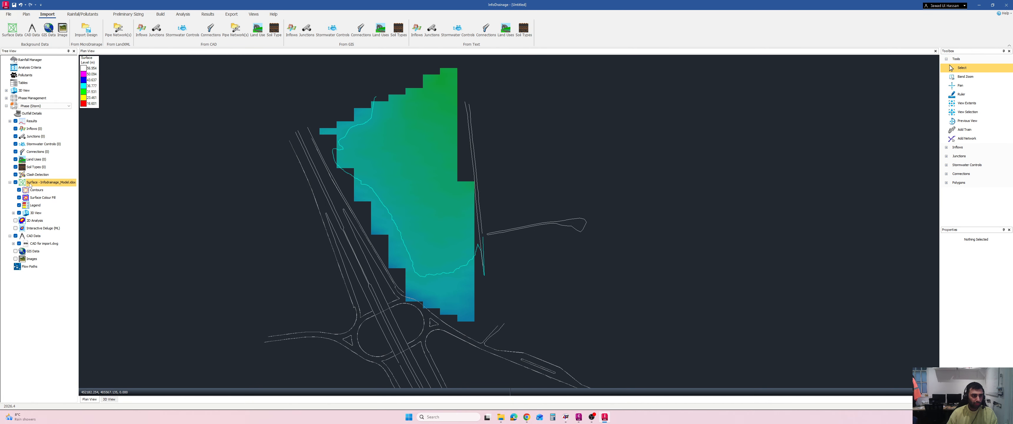
right_click(29, 183)
left_click(46, 186)
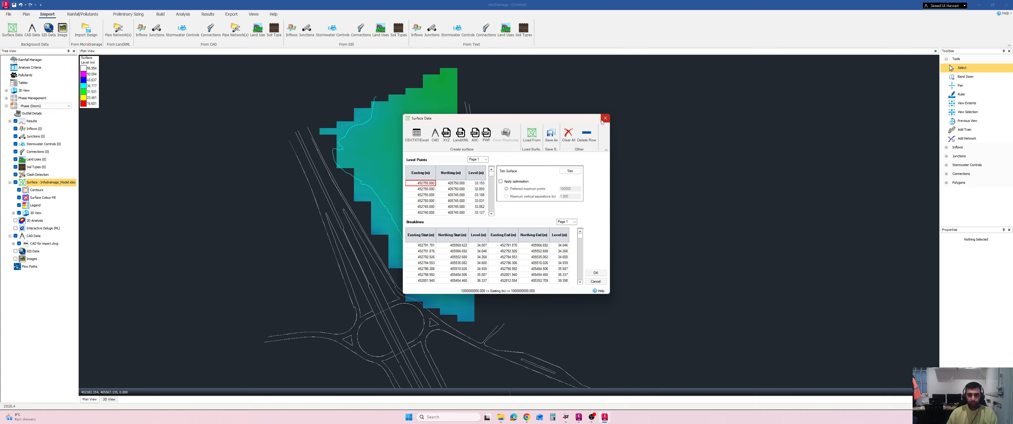
left_click(567, 137)
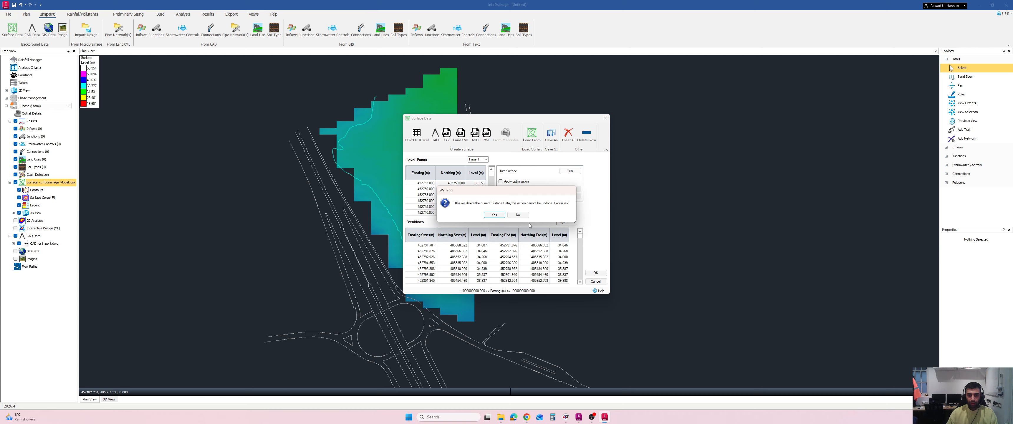
left_click(518, 215)
left_click(605, 119)
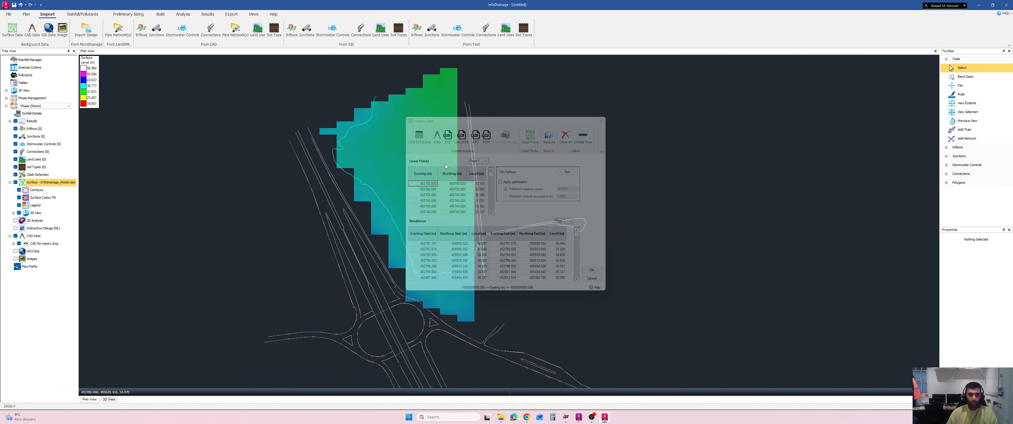
- Clear the Infodrainage_Model surface from the Storm phase and confirm its removal
right_click(40, 182)
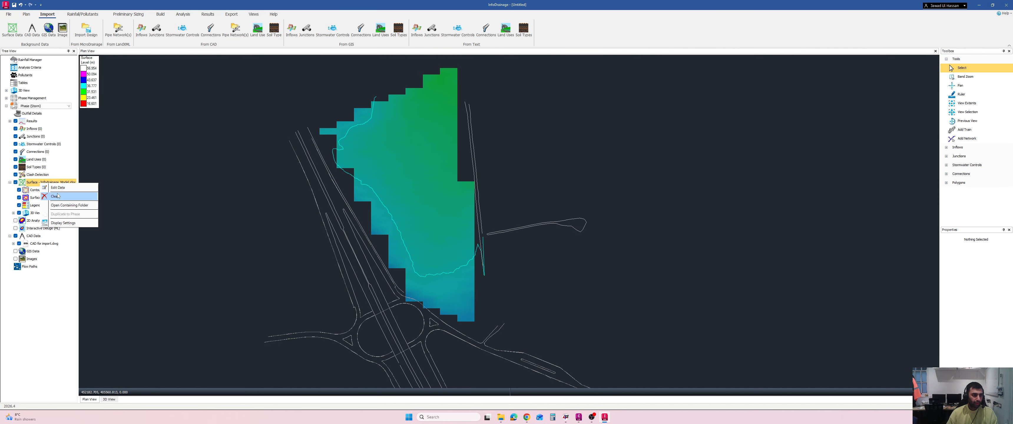
left_click(51, 198)
left_click(491, 215)
- Start loading a new surface from CAD for the Storm phase and choose Existing Surface.dwg from the YT folder as the source
right_click(31, 182)
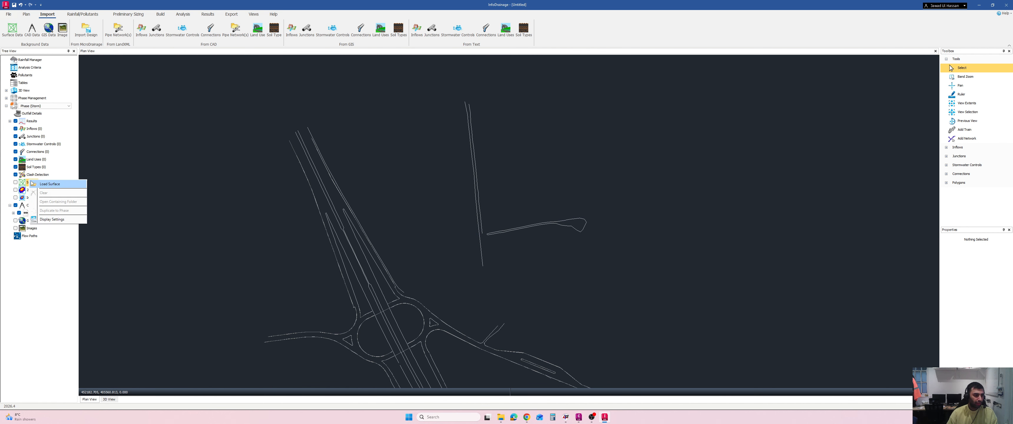
left_click(49, 184)
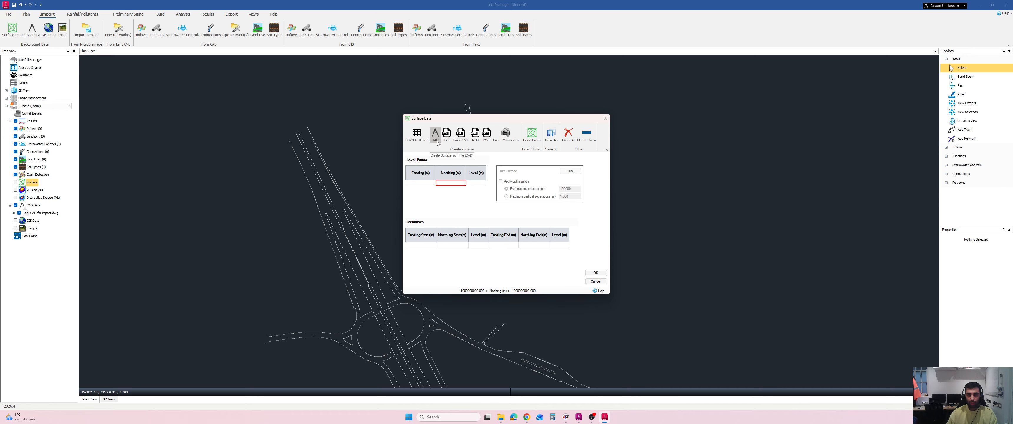
left_click(436, 141)
left_click(587, 159)
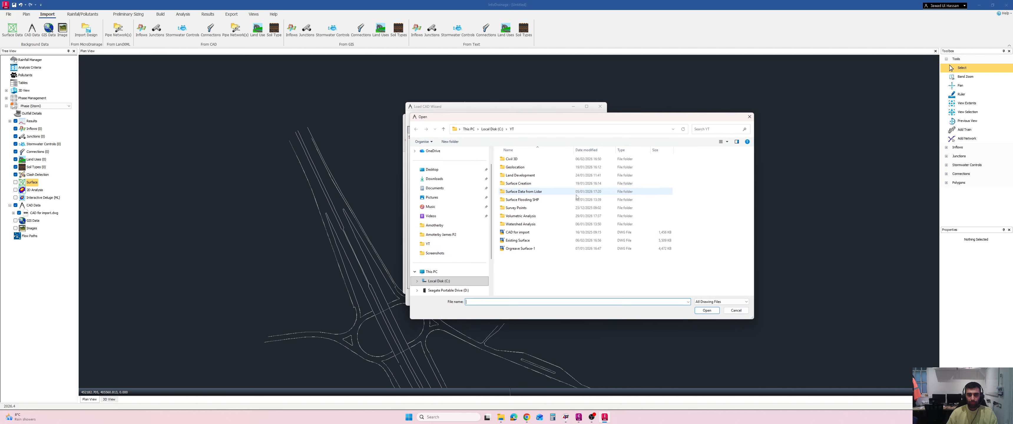
left_click(518, 241)
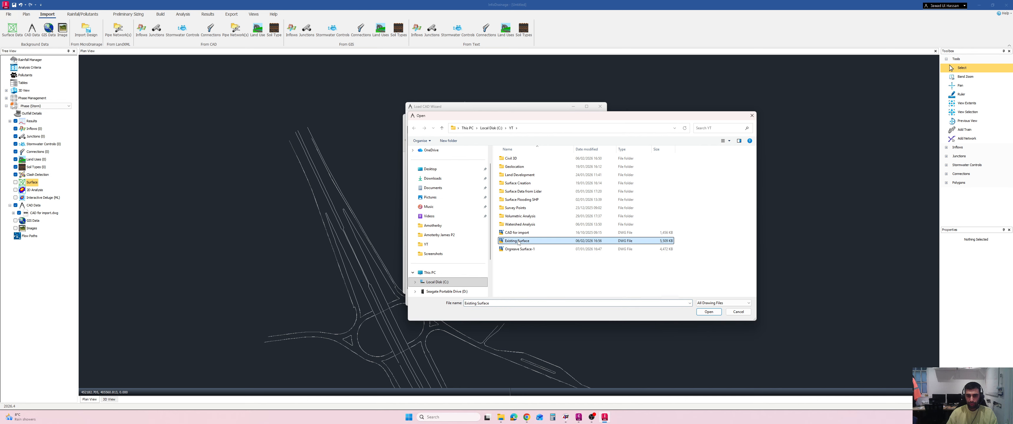
left_click(708, 311)
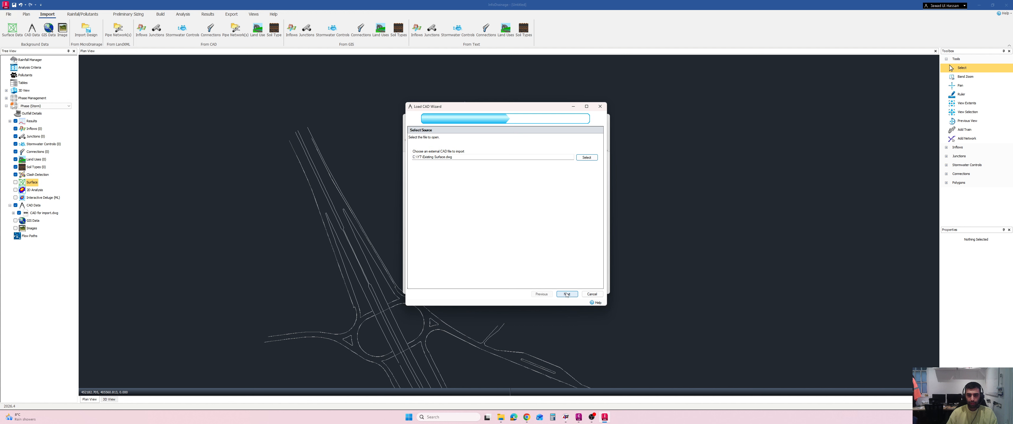
left_click(566, 294)
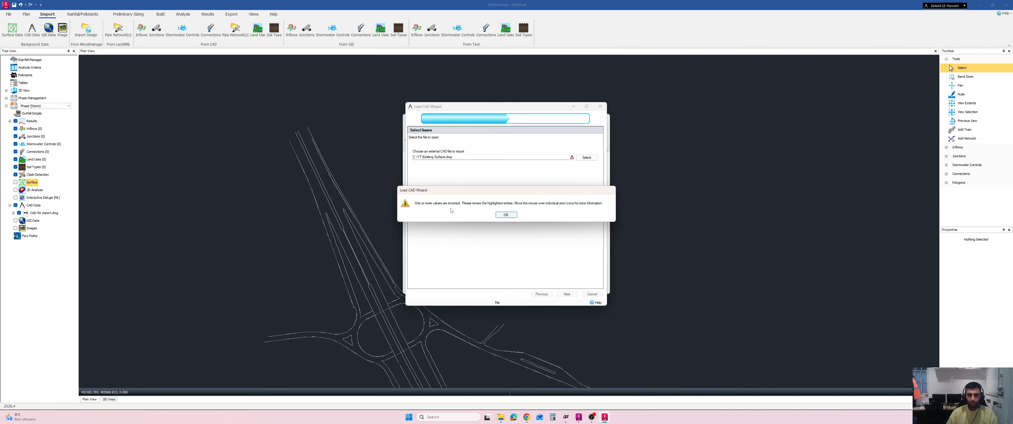
left_click(508, 215)
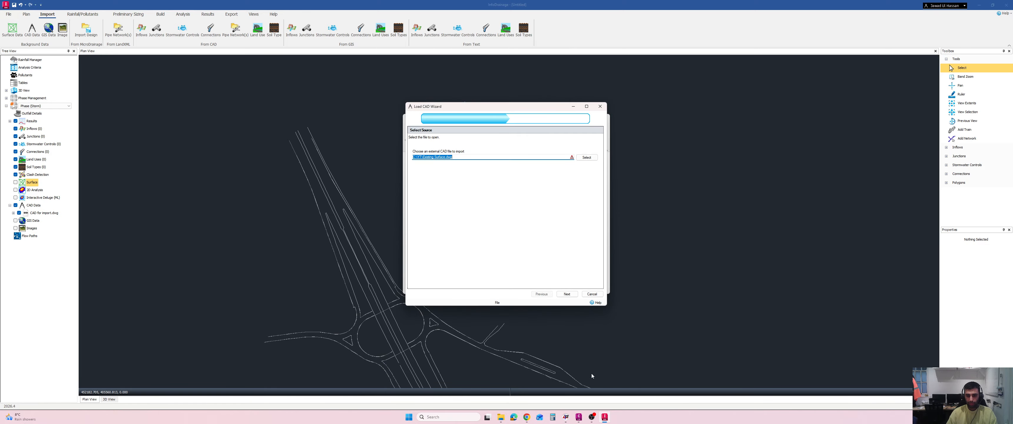
- Switch to Civil 3D, close the Existing Surface drawing there and return to the CAD wizard in InfoDrainage
left_click(579, 417)
left_click(89, 49)
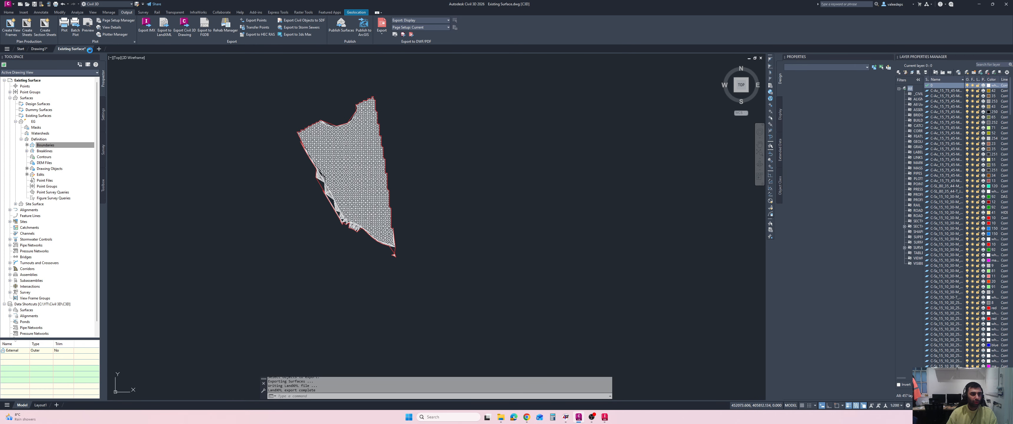
left_click(510, 219)
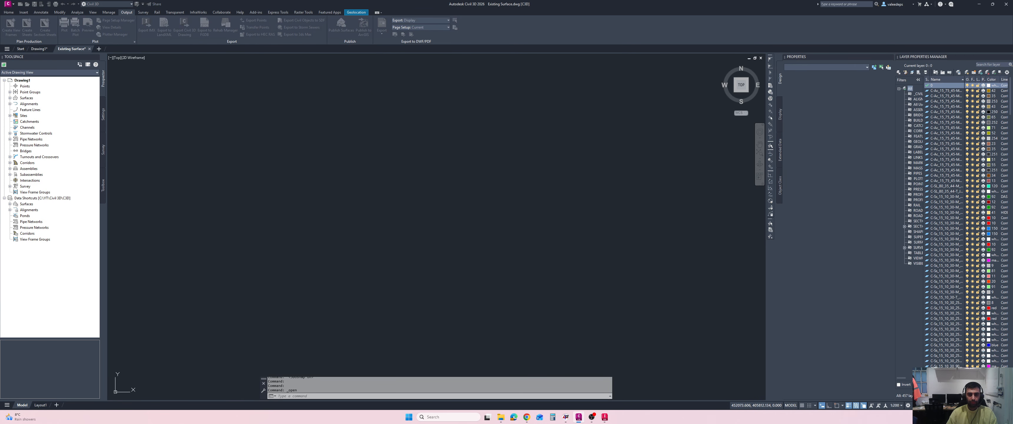
key("alt+Tab")
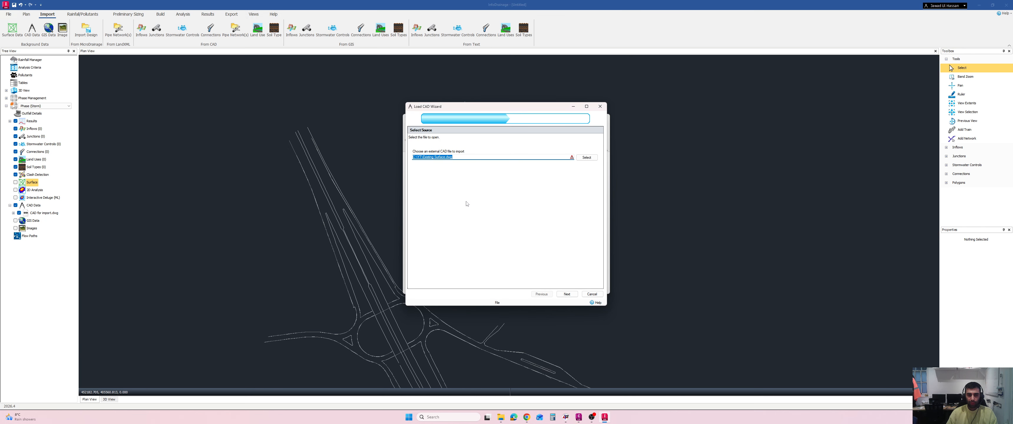
- Review the drawing's layers, keep them all selected in metres with the Points Only cover type, and finish the CAD wizard
left_click(567, 294)
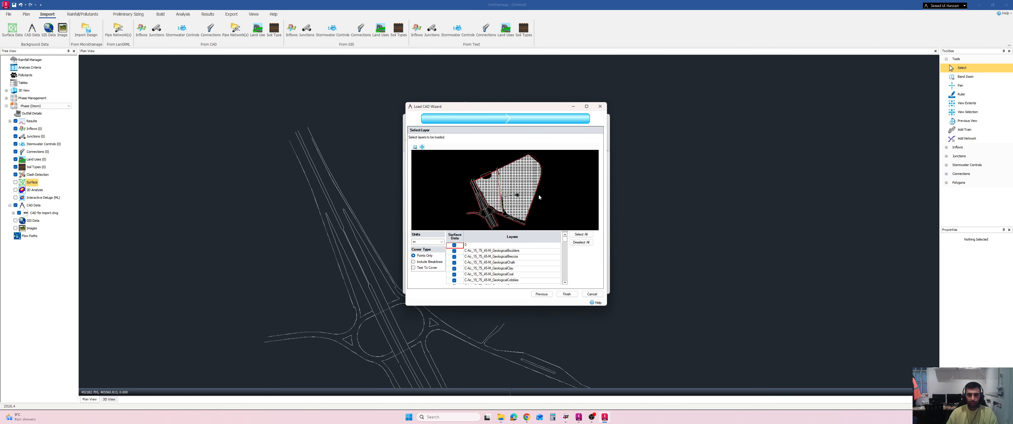
scroll(505, 258, "down", 10)
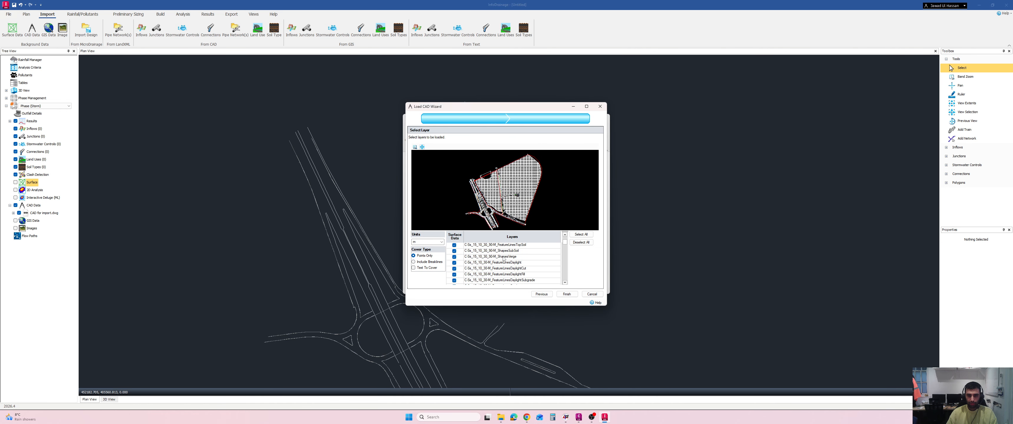
scroll(505, 258, "down", 5)
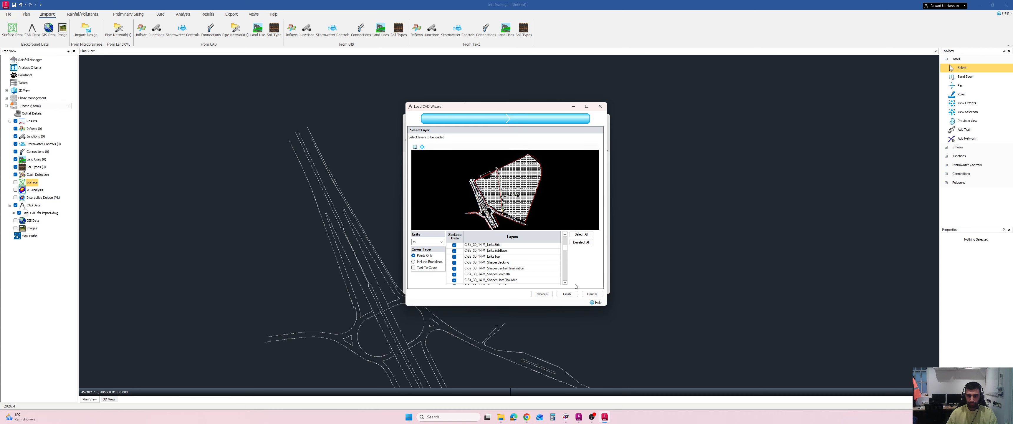
left_click(565, 296)
left_click(566, 295)
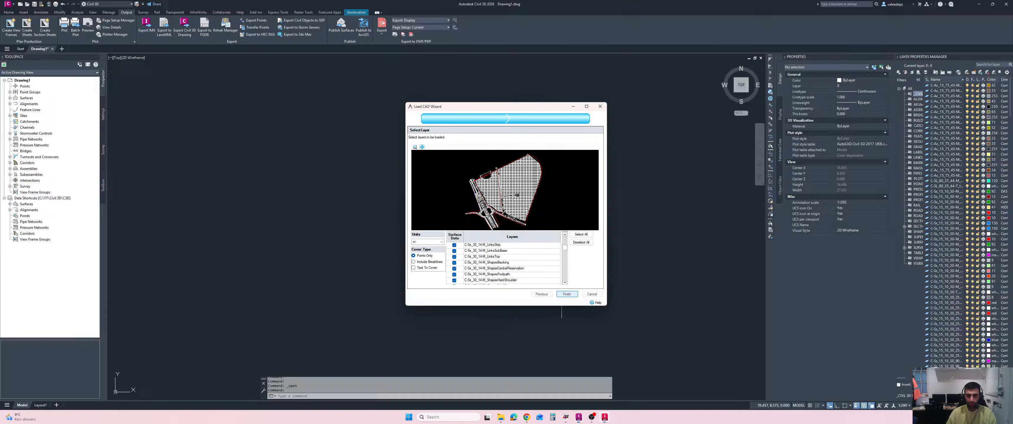
- Accept the surface data and save it over the existing Infodrainage_Model surface file in the YT folder
left_click(596, 273)
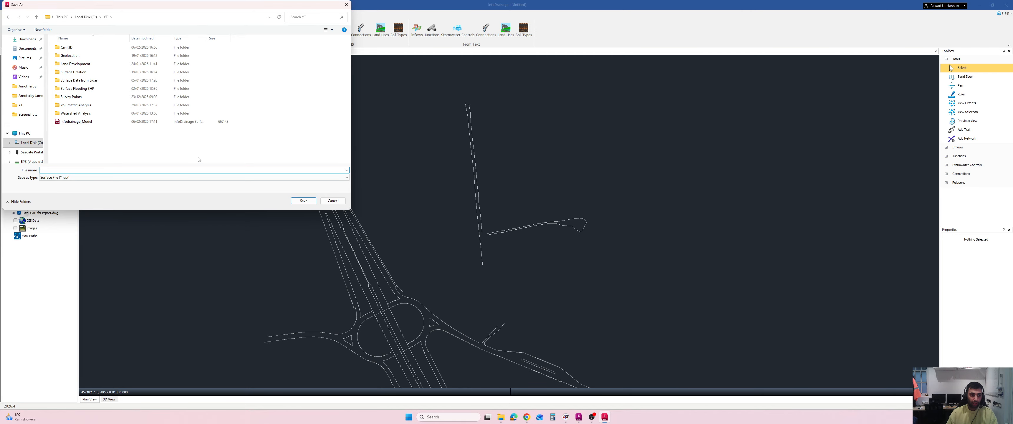
left_click(87, 123)
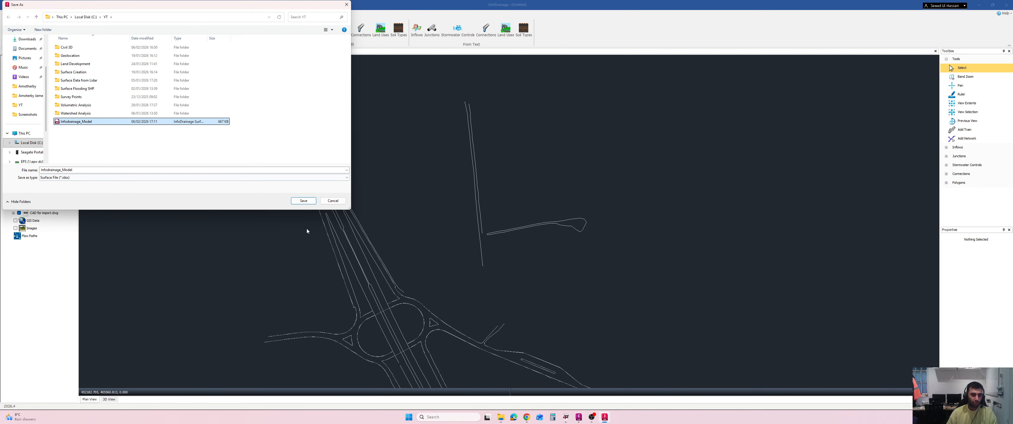
left_click(303, 200)
left_click(521, 208)
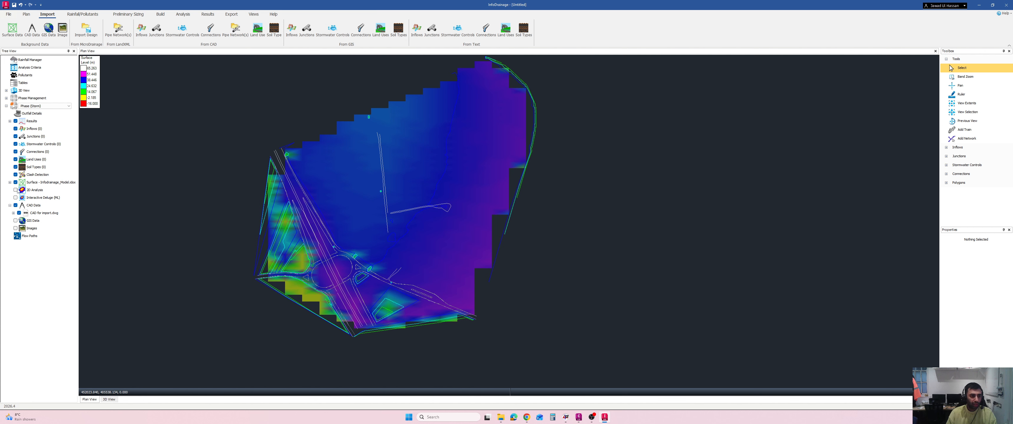
- Run a Deluge 2D analysis with a 10.00 m² minimum element area, a start depth of 50 mm and an analysis time of 2
left_click(35, 191)
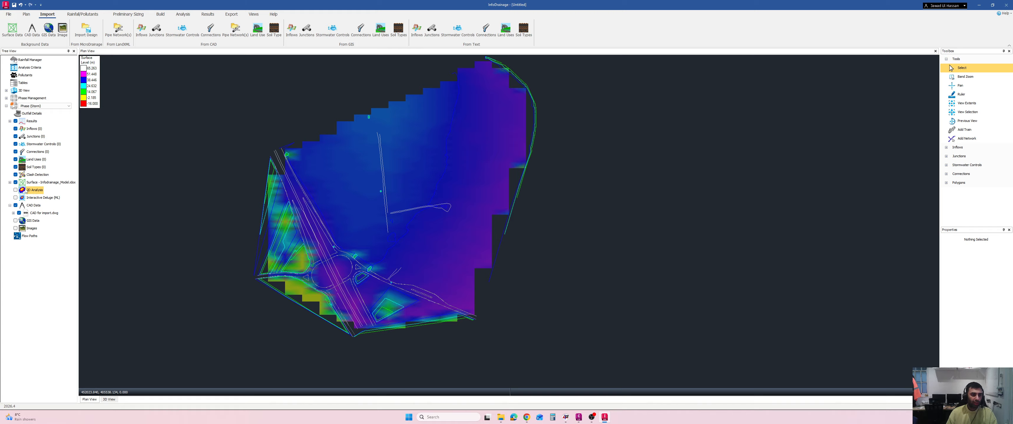
right_click(26, 191)
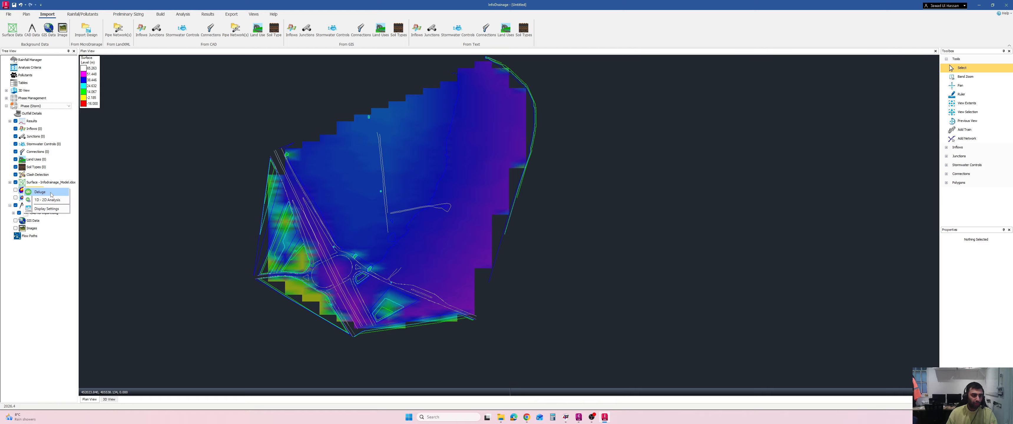
left_click(51, 194)
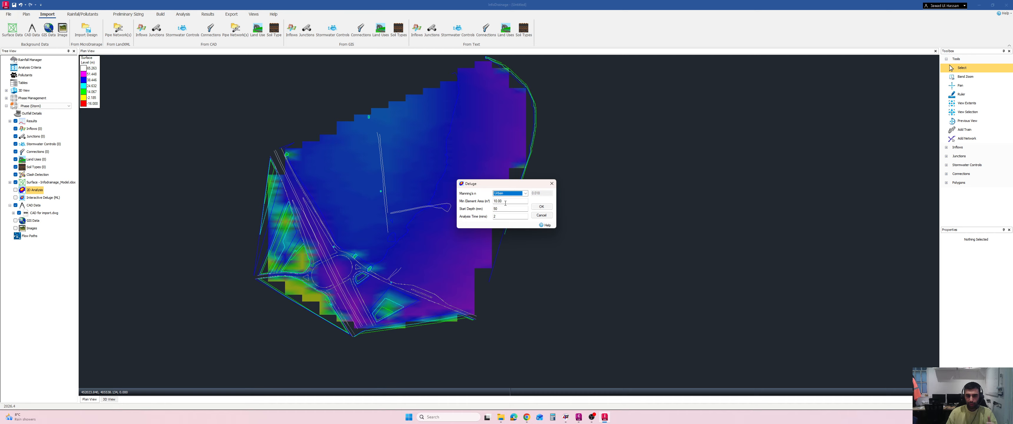
left_click(541, 206)
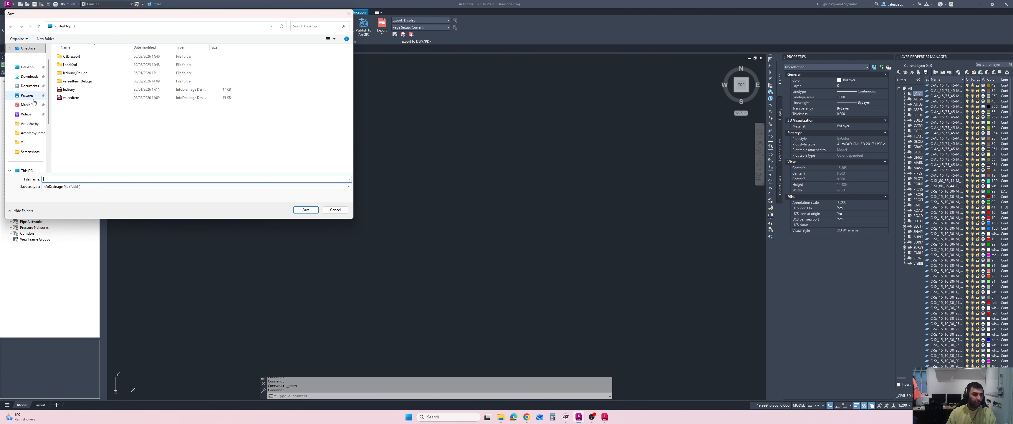
- Save the project in the YT folder under the name Deluge
scroll(29, 114, "down", 2)
left_click(23, 95)
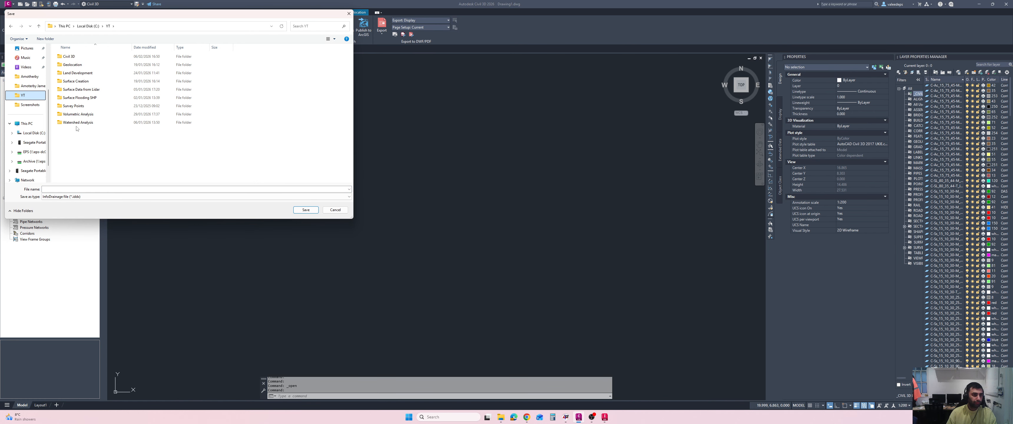
left_click(98, 188)
type("D")
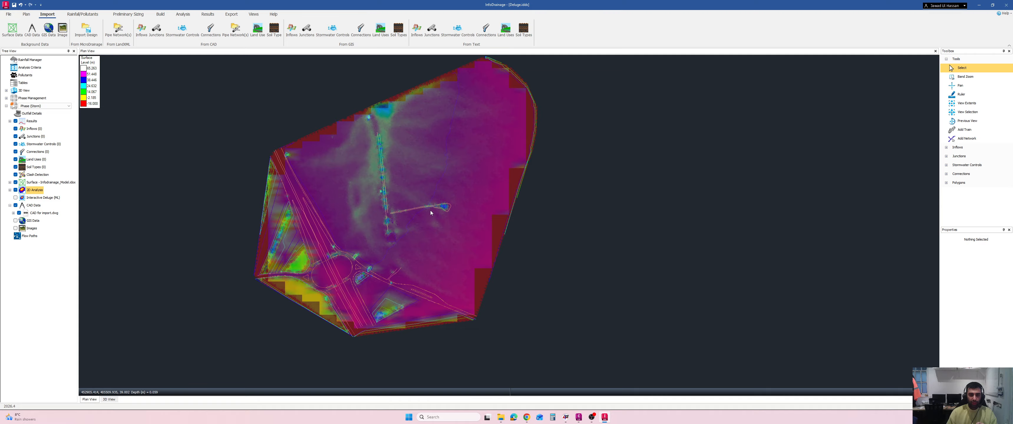
- Examine the deluge depth results in the plan view along the central track, its eastern branch and the surrounding ground
scroll(430, 213, "up", 2)
scroll(400, 200, "up", 3)
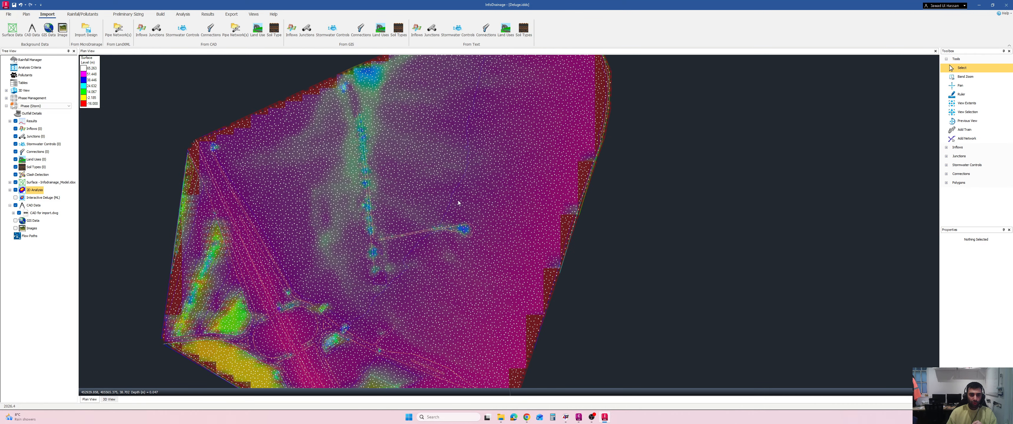
scroll(484, 254, "up", 2)
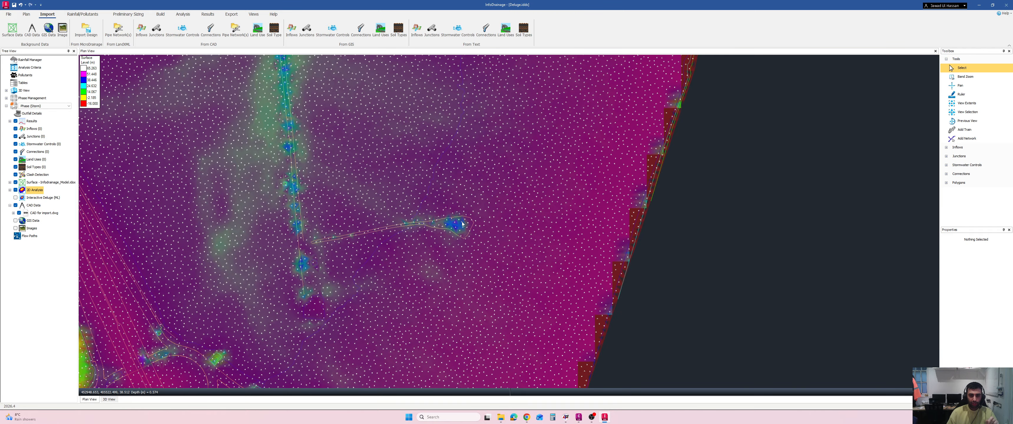
scroll(264, 234, "down", 2)
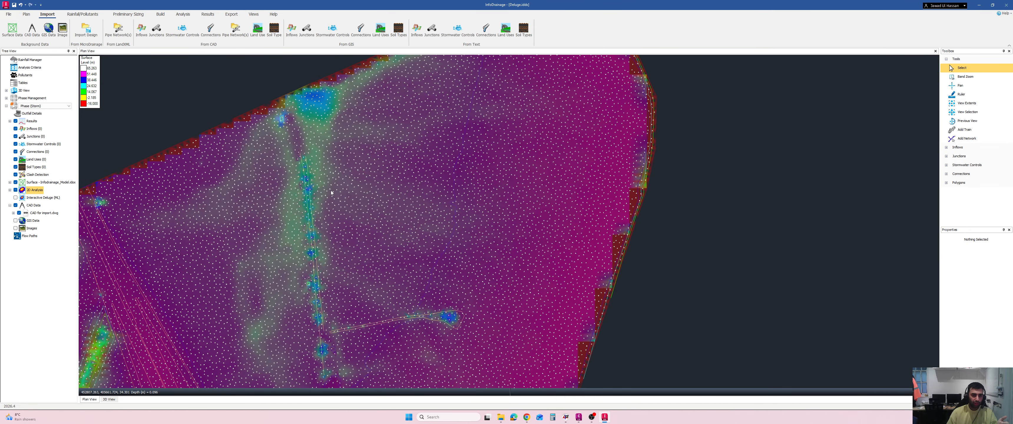
left_click_drag(331, 193, 328, 116)
scroll(313, 148, "down", 3)
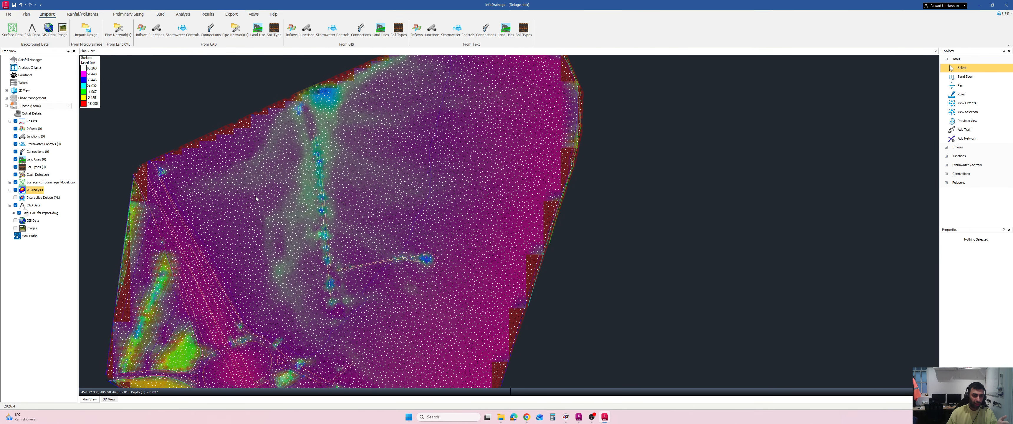
scroll(253, 199, "up", 5)
scroll(244, 217, "up", 2)
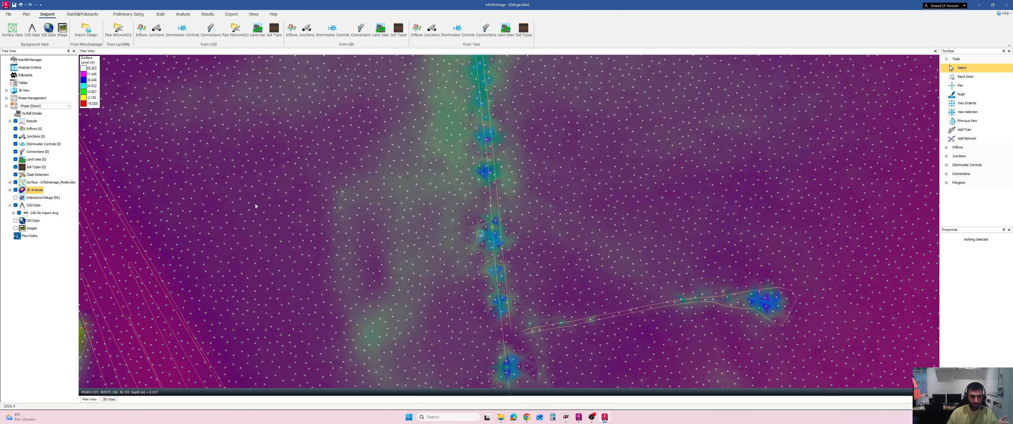
scroll(324, 163, "down", 1)
left_click_drag(324, 163, 273, 224)
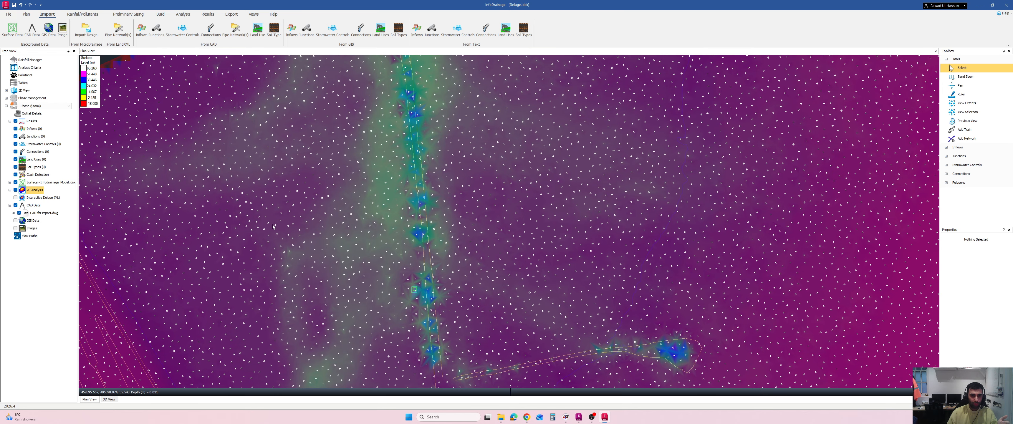
scroll(459, 233, "down", 3)
left_click_drag(631, 174, 634, 163)
left_click_drag(567, 212, 570, 174)
scroll(565, 203, "down", 2)
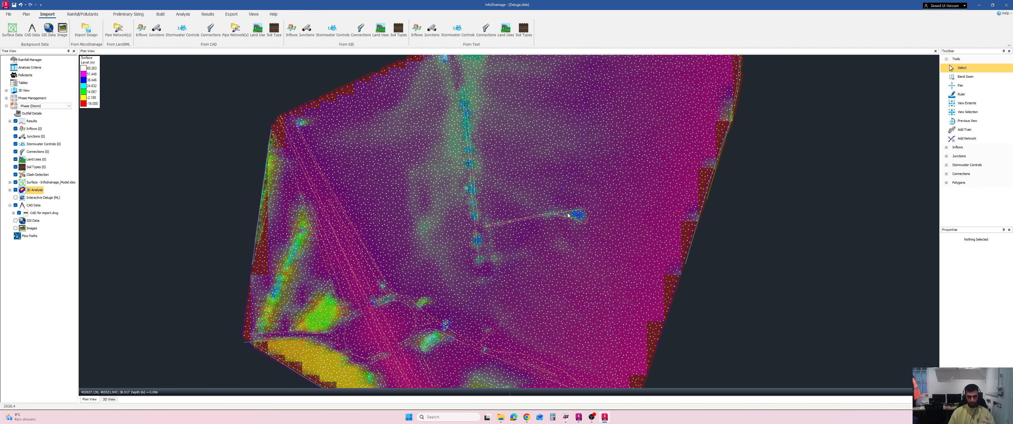